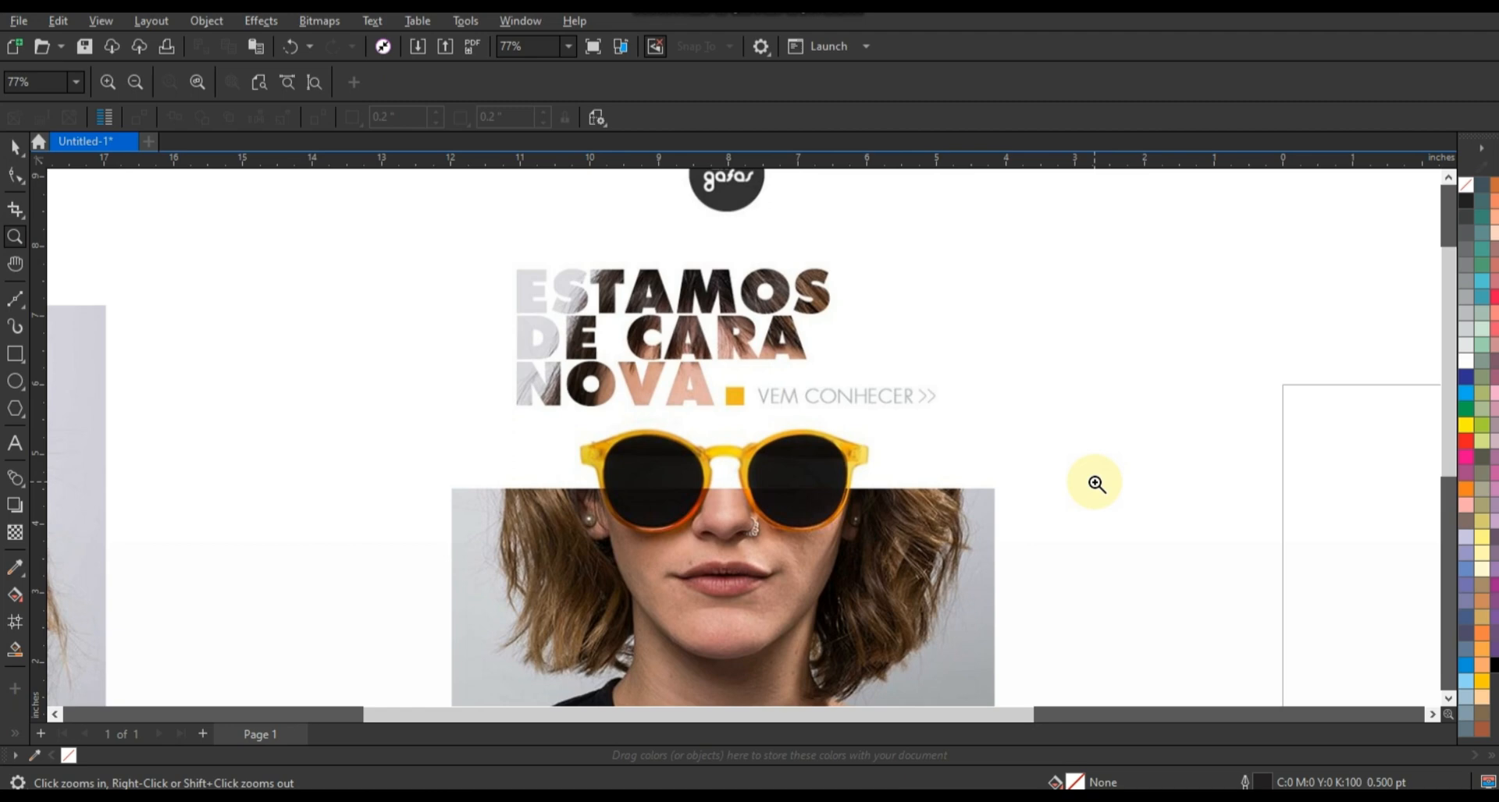
# Step: Move the portrait with the blue sunglasses slightly up and to the right, beside the finished reference design
pyautogui.rightClick(1095, 483)
pyautogui.moveTo(646, 458); pyautogui.dragTo(1069, 694)
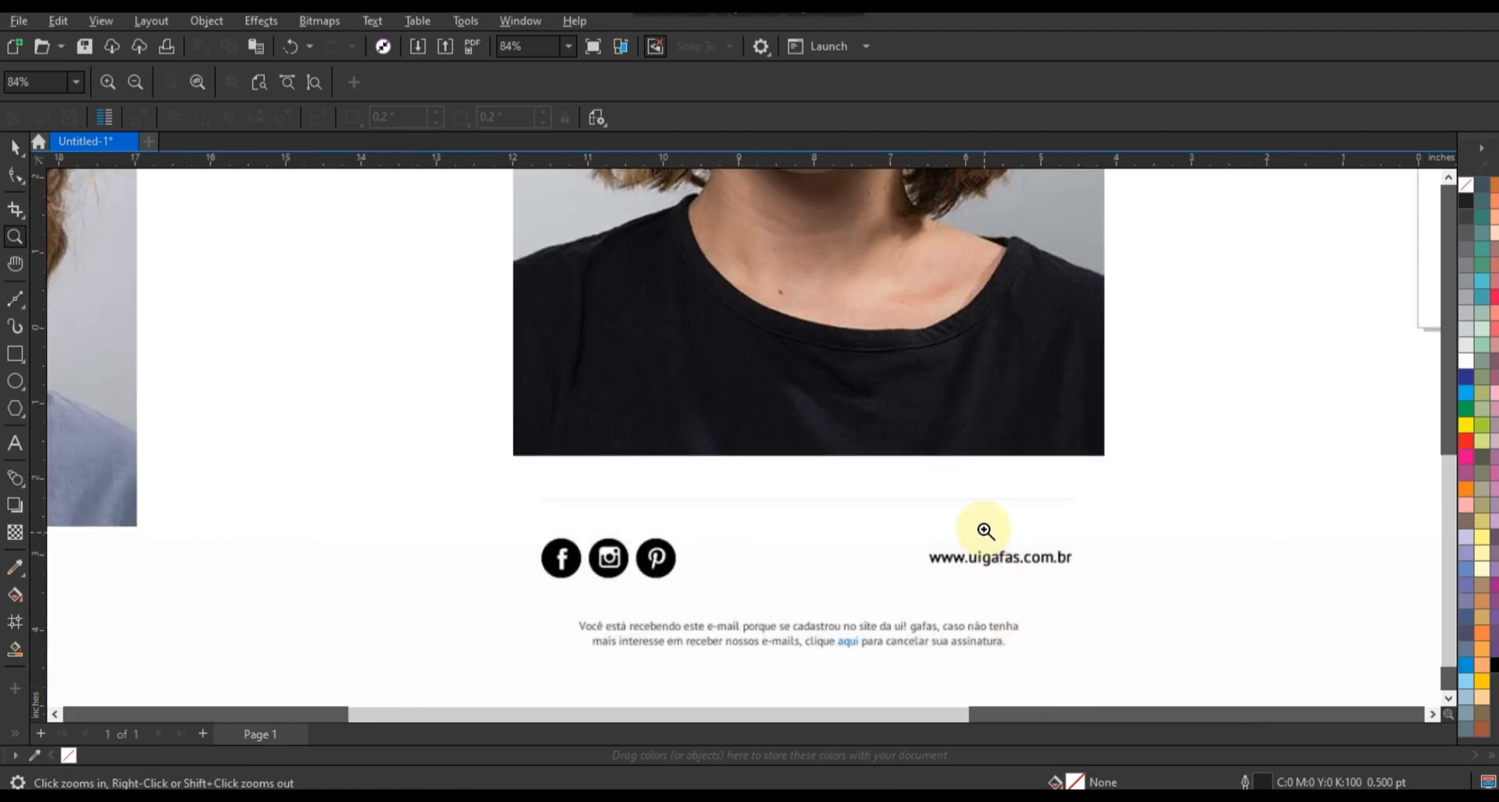
pyautogui.rightClick(985, 530)
pyautogui.moveTo(219, 221); pyautogui.dragTo(1068, 634)
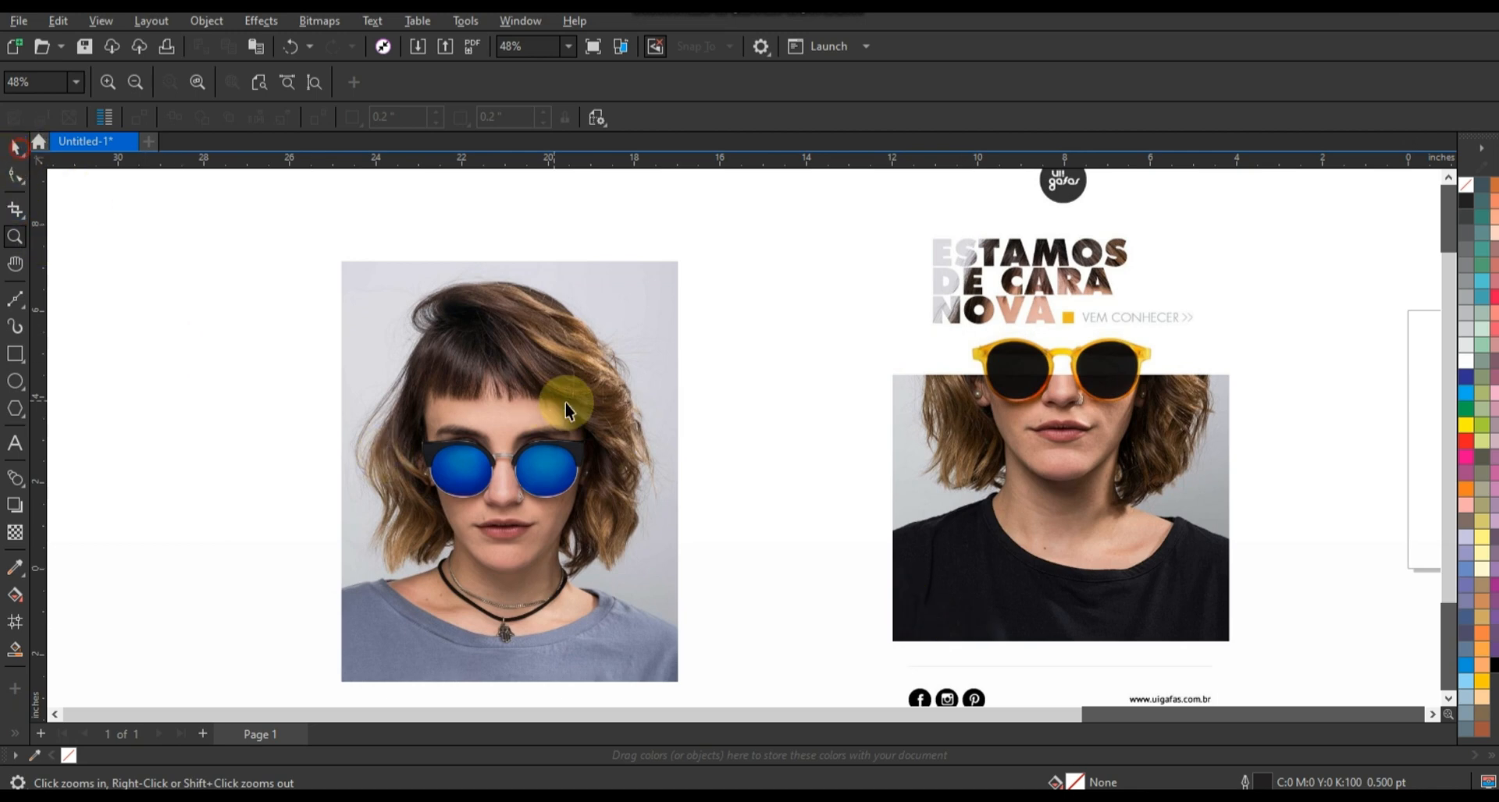
pyautogui.press('space')
pyautogui.moveTo(565, 404); pyautogui.dragTo(583, 393)
pyautogui.click(781, 427)
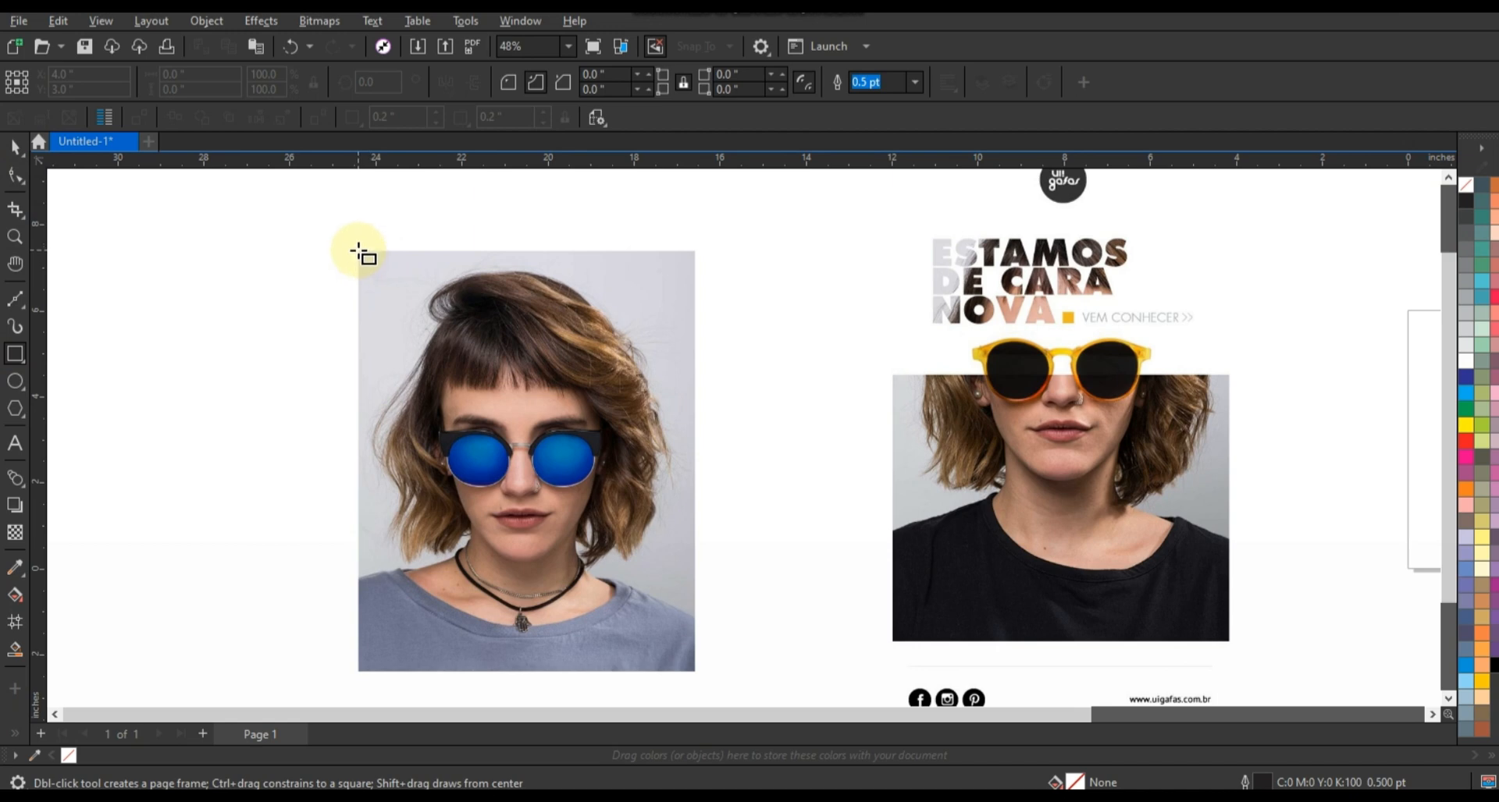
# Step: Draw a rectangle about 7.813 by 4.88 inches over the portrait's upper half and centre it vertically aligned with the photo
pyautogui.moveTo(358, 252); pyautogui.dragTo(693, 461)
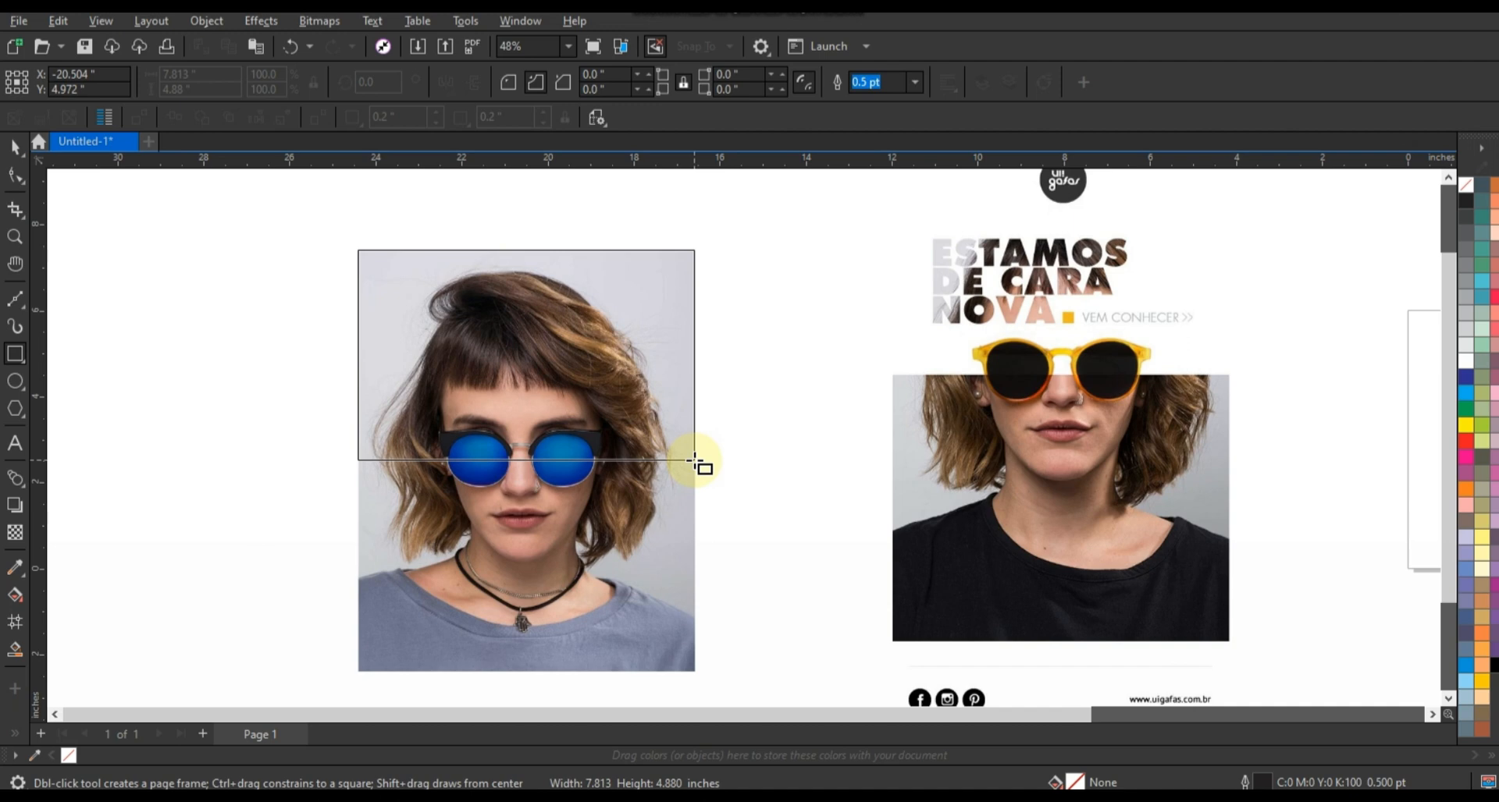
pyautogui.moveTo(694, 460); pyautogui.dragTo(694, 460)
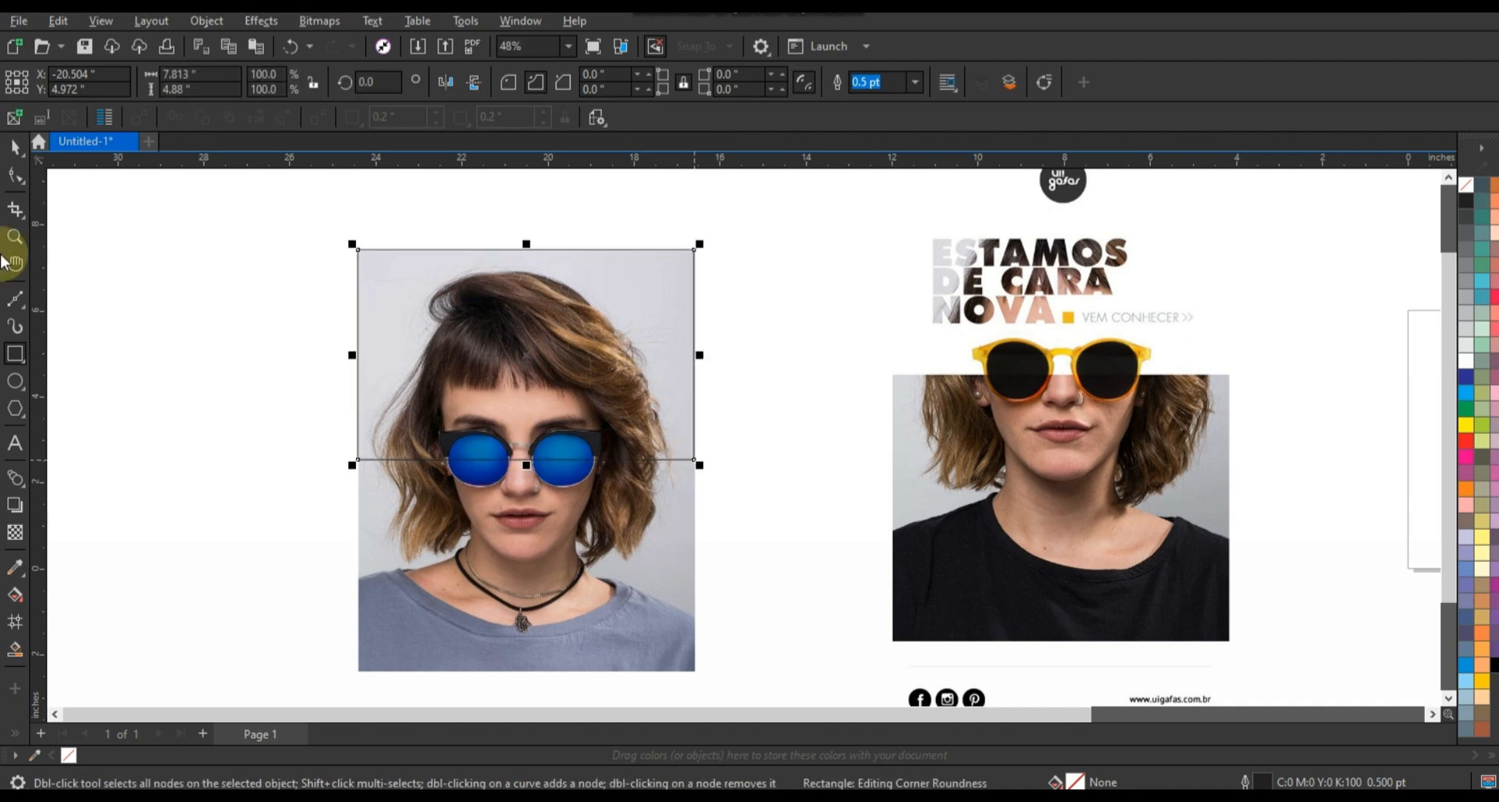
pyautogui.click(15, 146)
pyautogui.keyDown('shift'); pyautogui.click(570, 602); pyautogui.keyUp('shift')
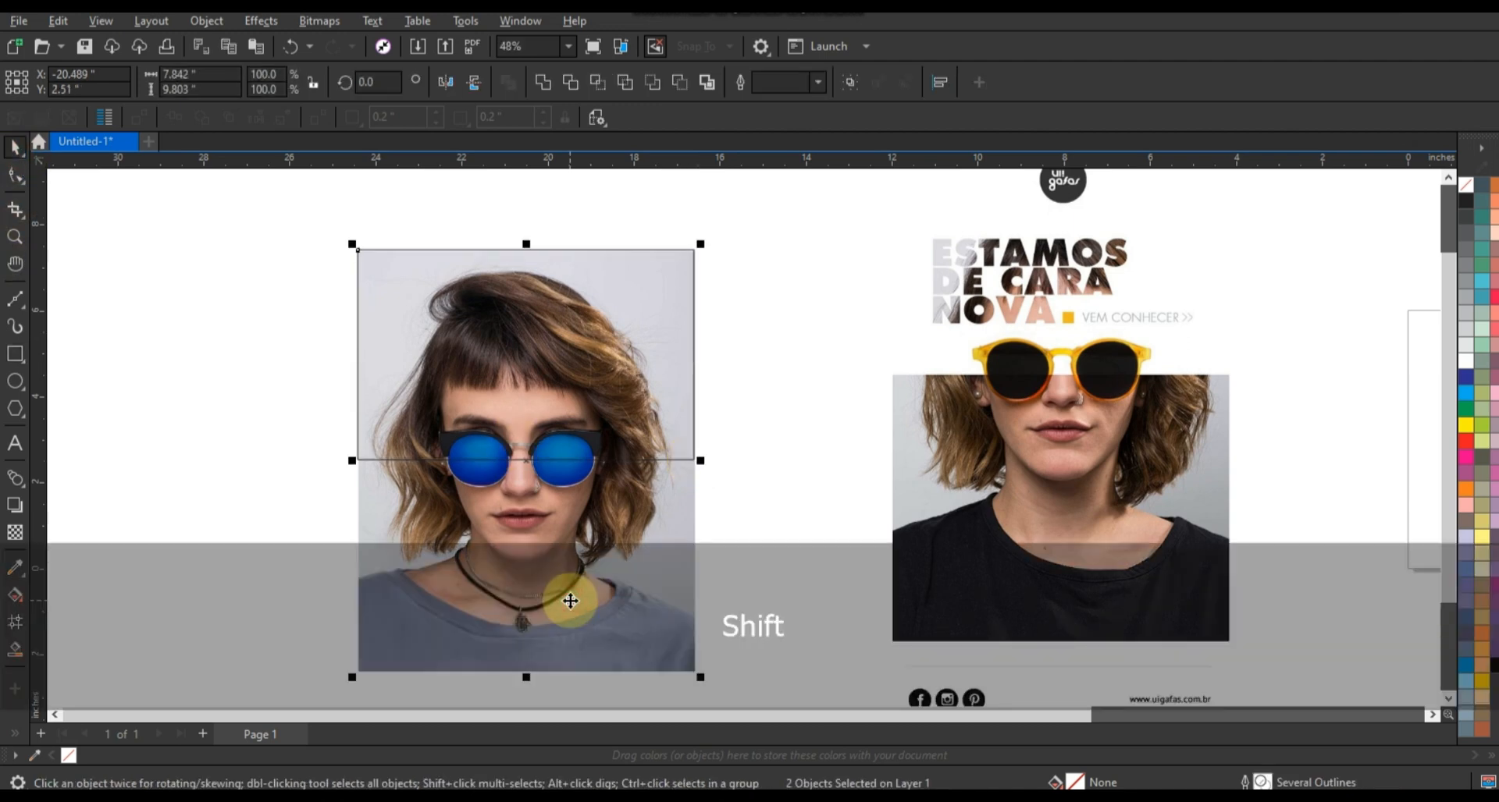
pyautogui.press('c')
pyautogui.click(743, 570)
pyautogui.click(559, 427)
# Step: Try a white fill on the rectangle over the portrait's upper half, and undo it
pyautogui.click(15, 237)
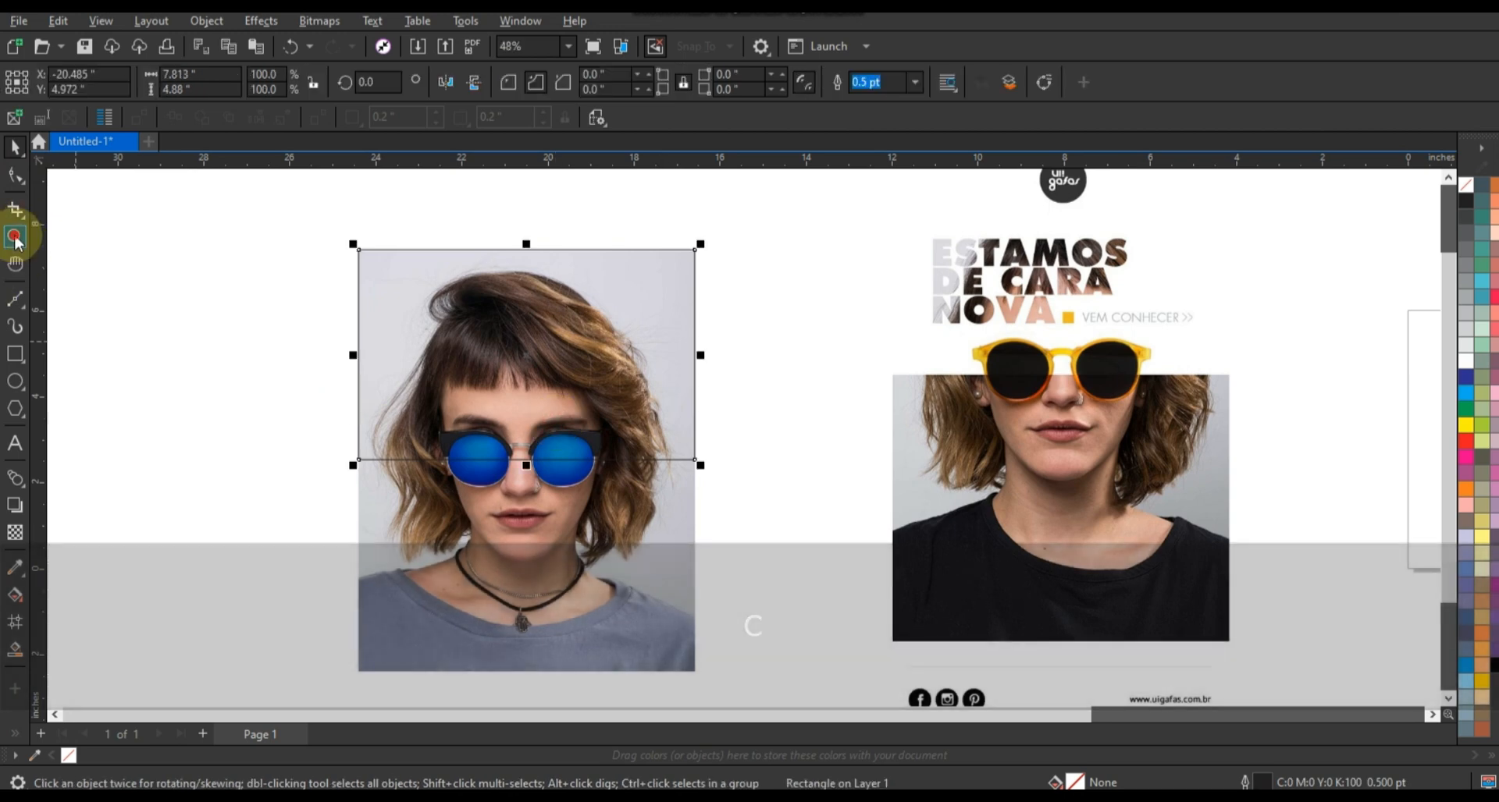
pyautogui.moveTo(198, 379); pyautogui.dragTo(803, 545)
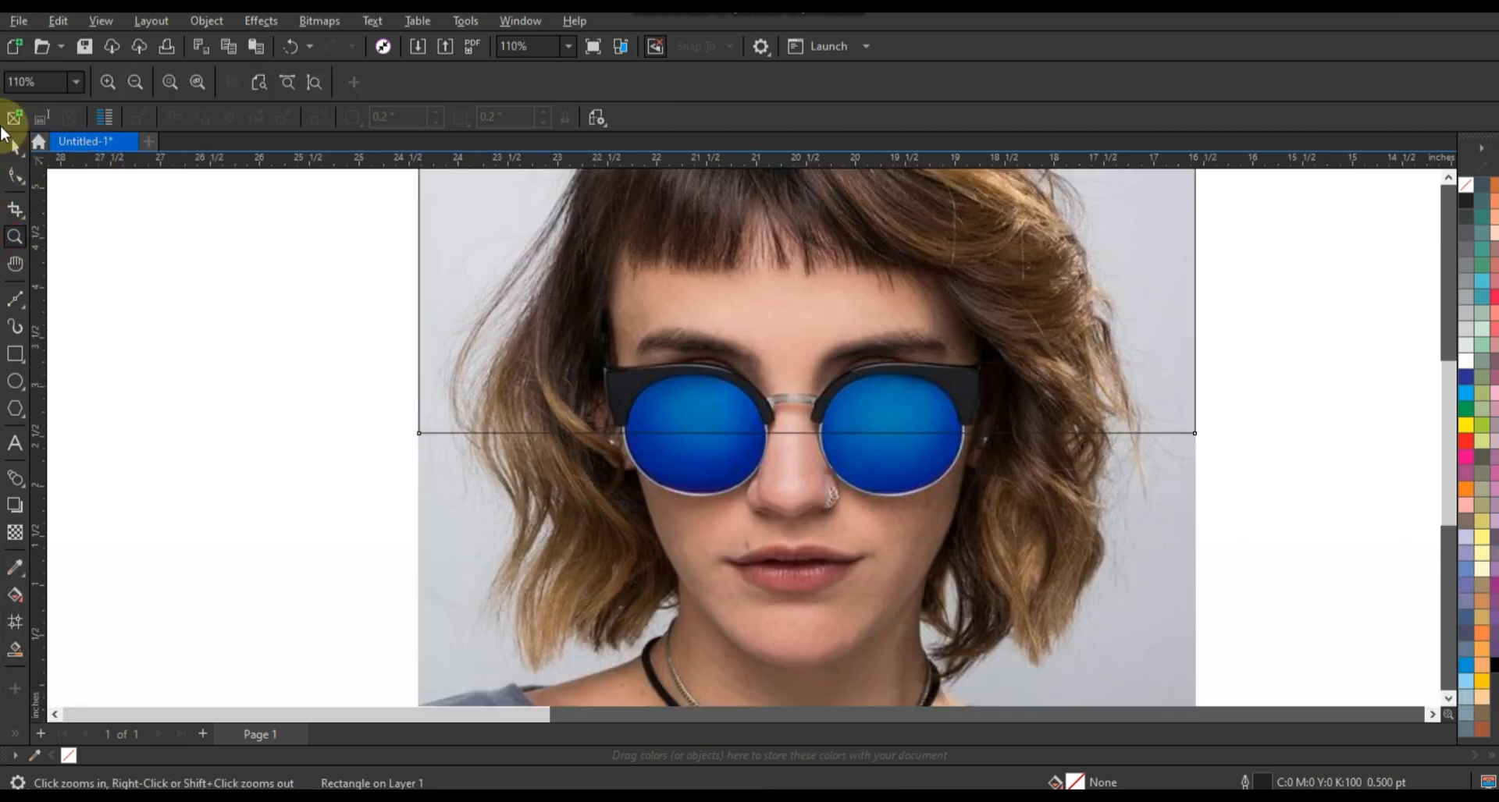
pyautogui.click(17, 148)
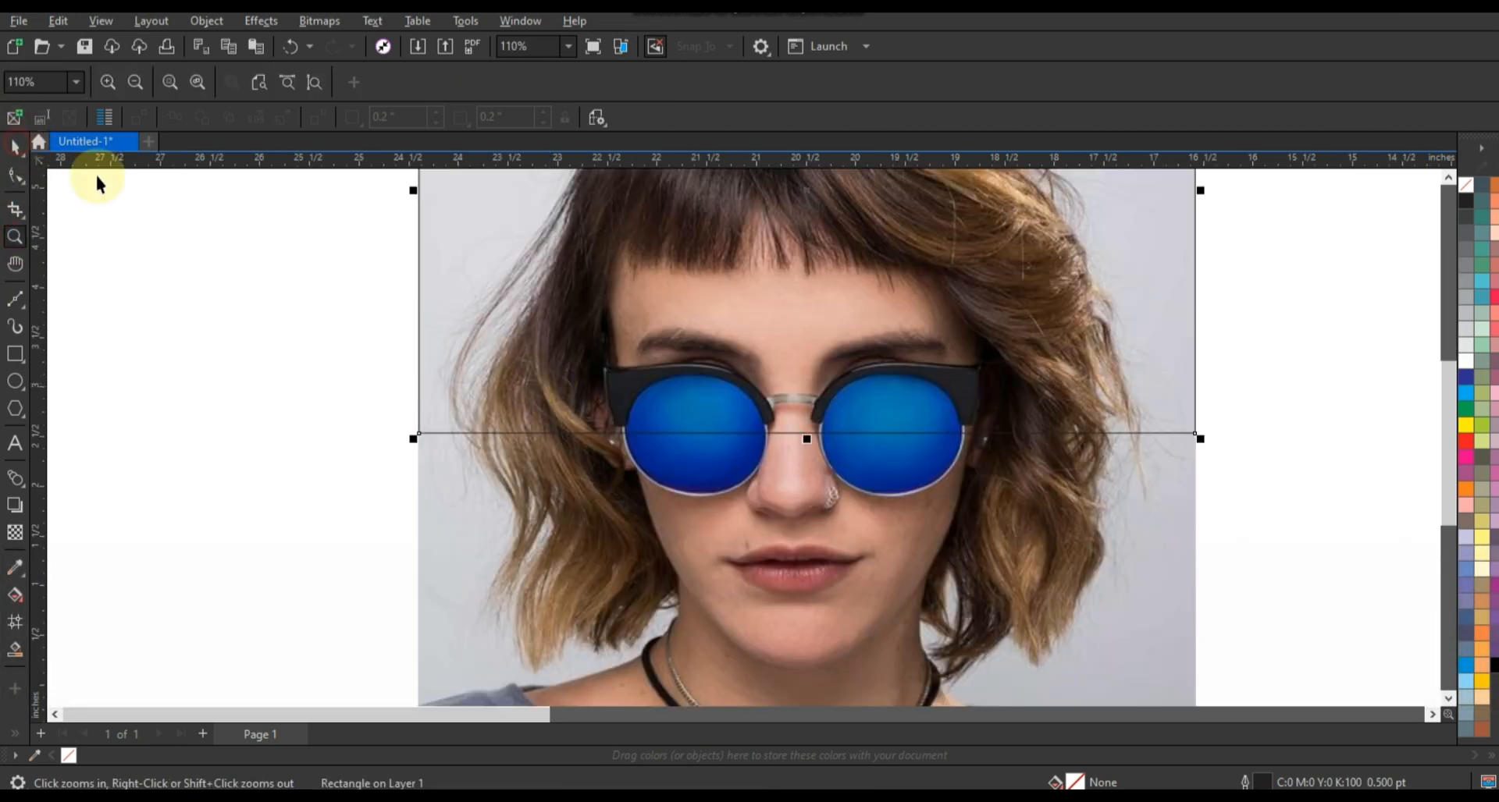
pyautogui.click(1466, 363)
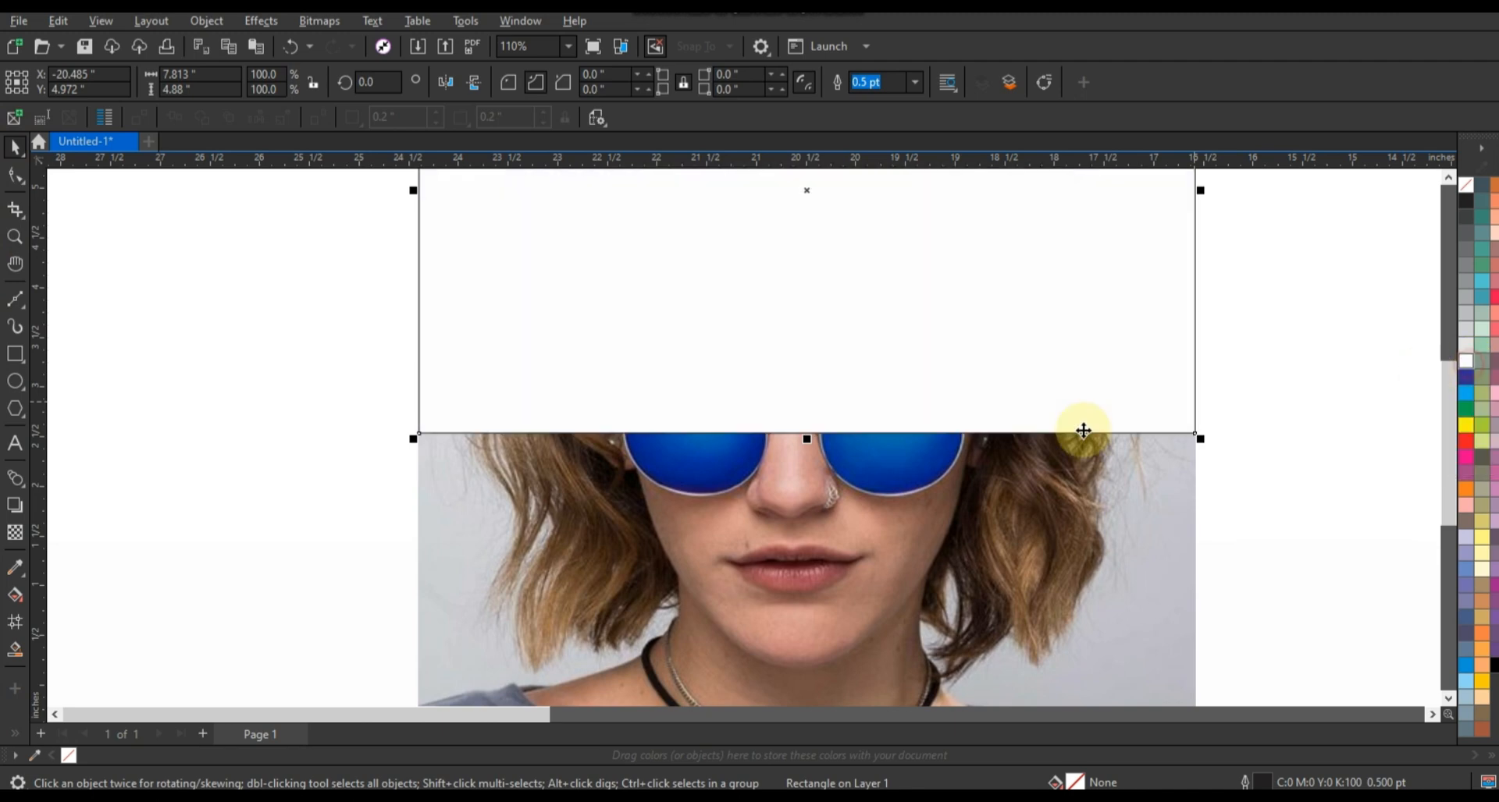
pyautogui.press('F4')
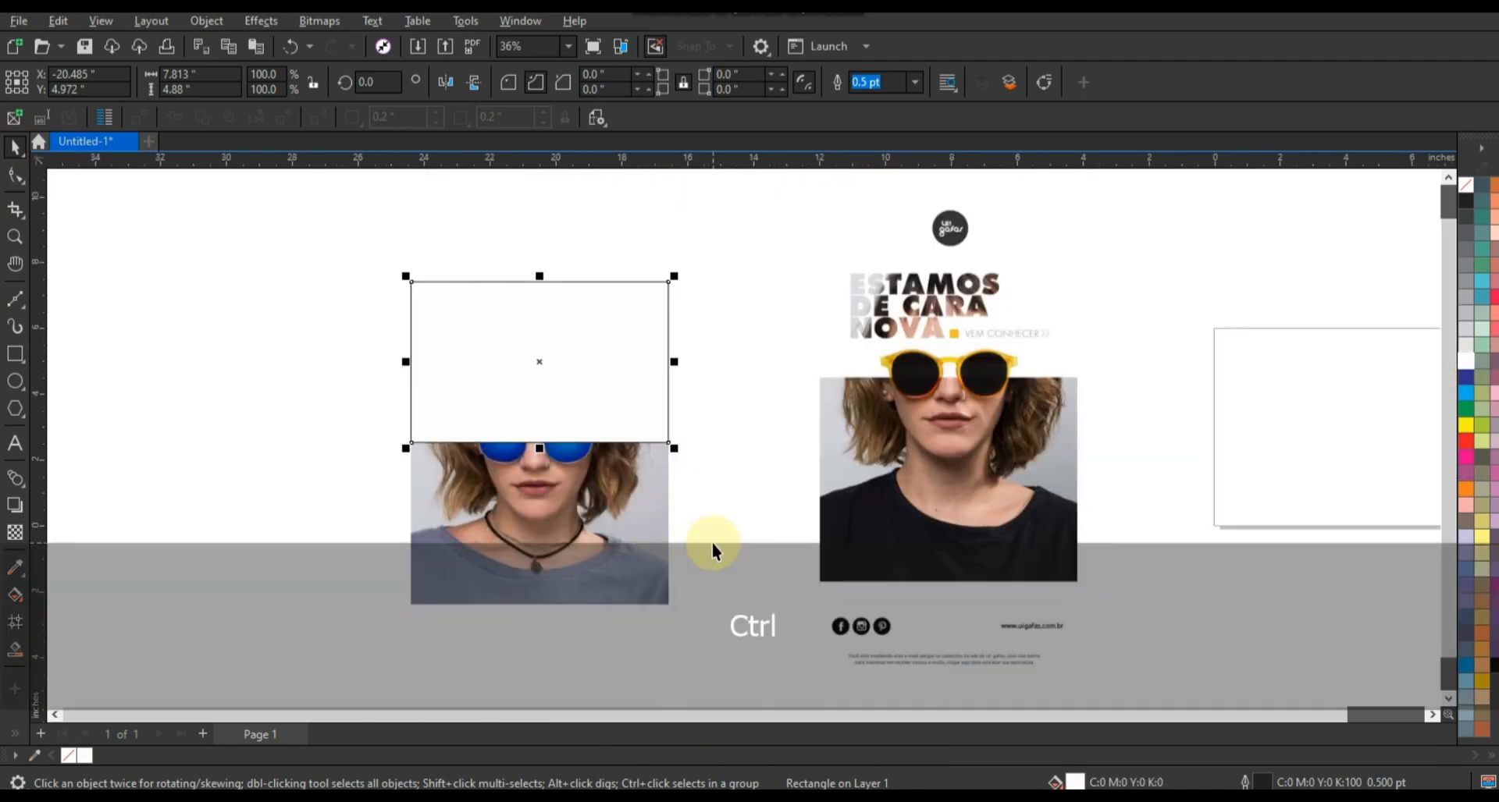
pyautogui.hotkey('ctrl', 'z')
pyautogui.press('Escape')
# Step: With the Freehand tool, trace straight segments from the left lens's inner rim around the middle of the bridge and back to the frame
pyautogui.click(14, 238)
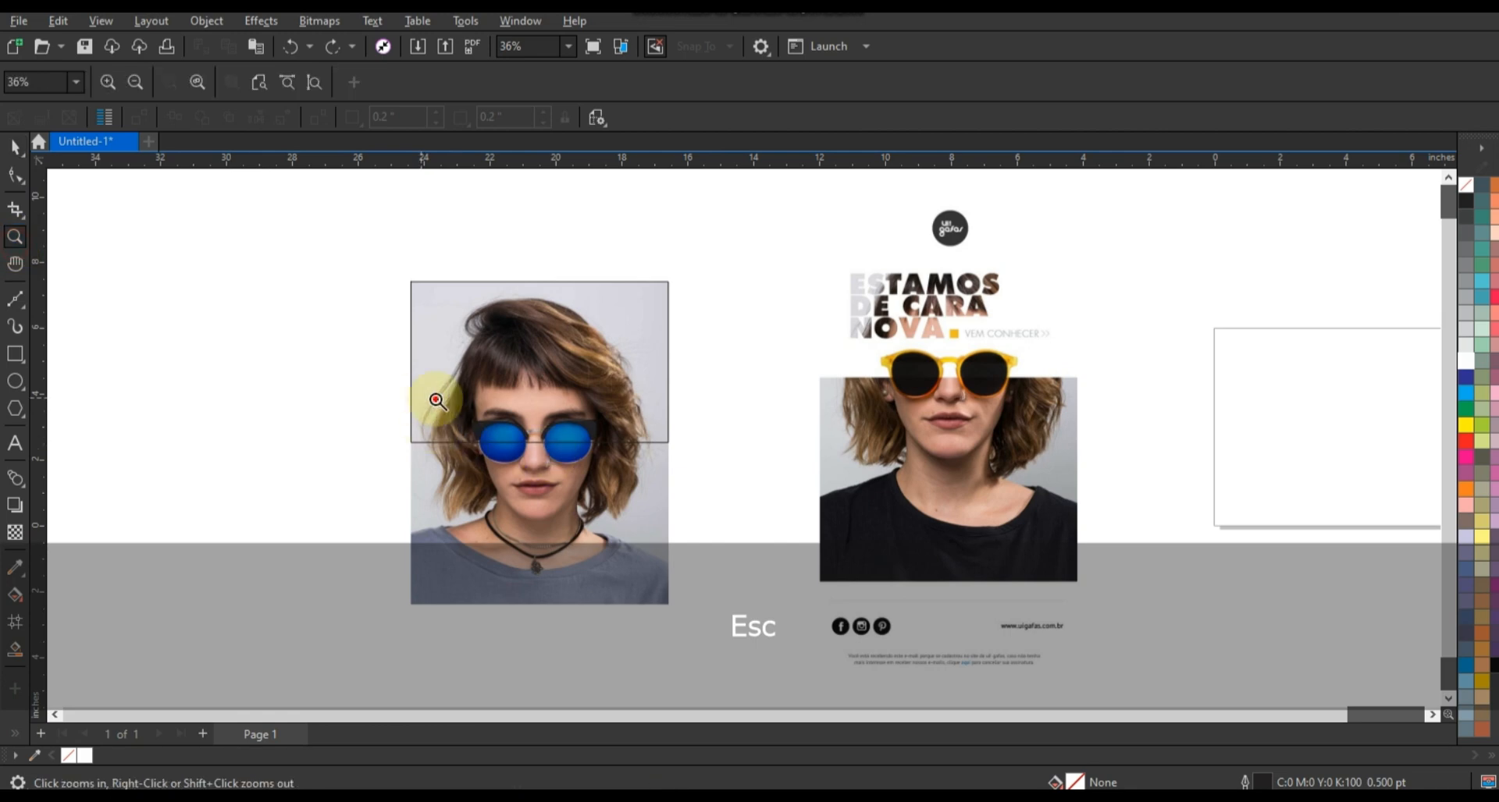
pyautogui.moveTo(435, 395); pyautogui.dragTo(666, 495)
pyautogui.moveTo(238, 235); pyautogui.dragTo(1057, 581)
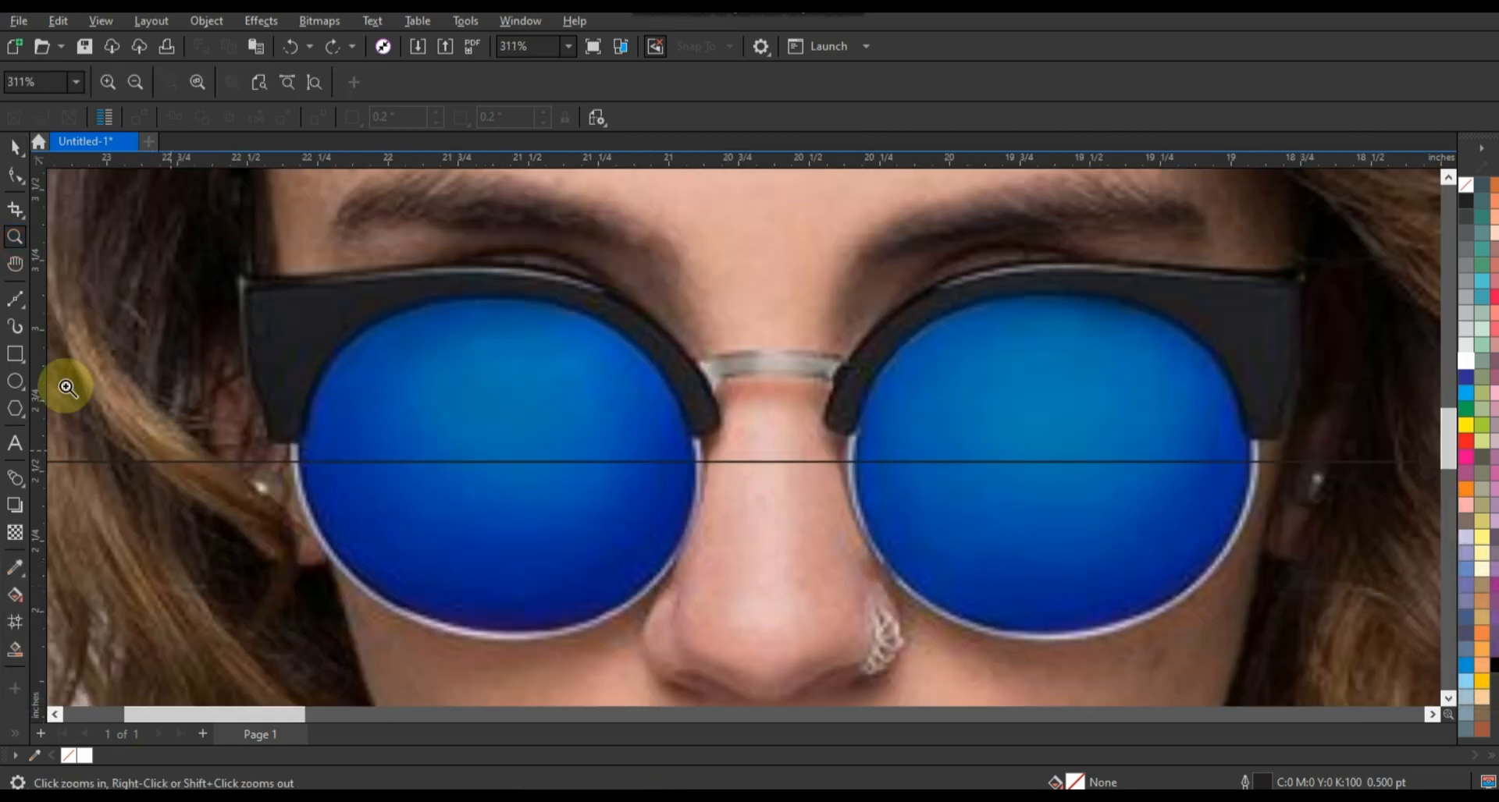
pyautogui.click(28, 310)
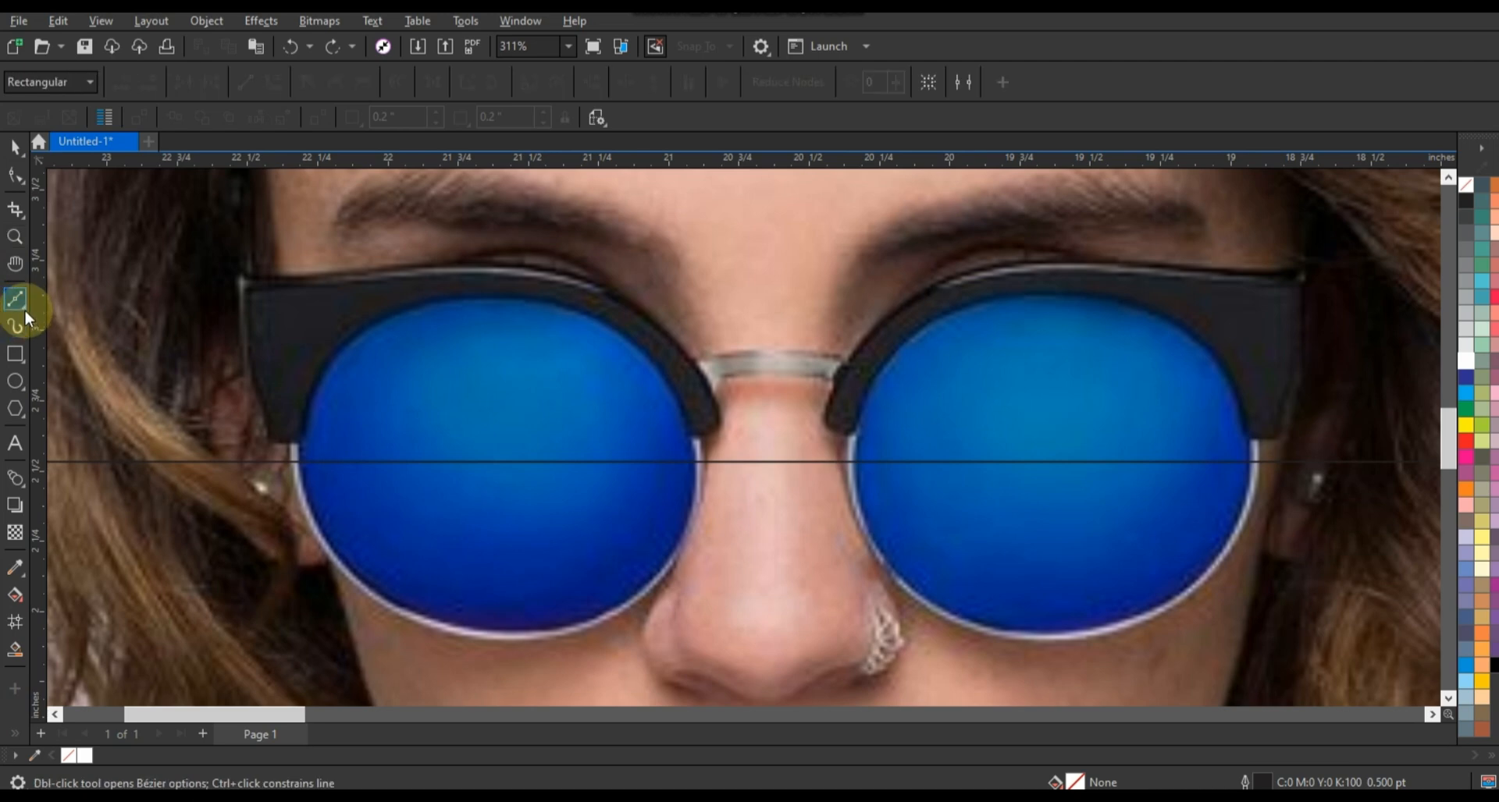
pyautogui.click(25, 308)
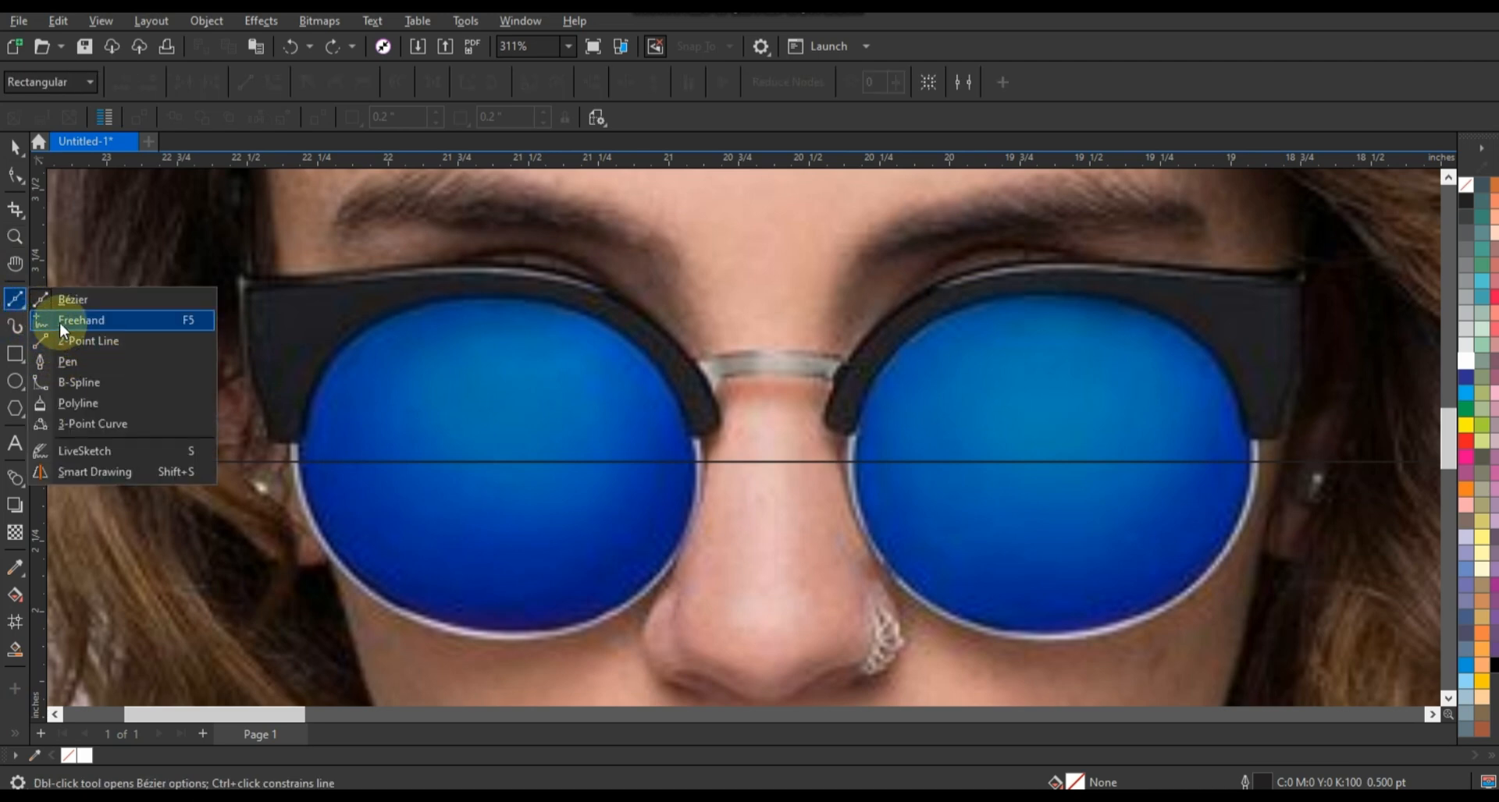
pyautogui.click(59, 321)
pyautogui.click(13, 238)
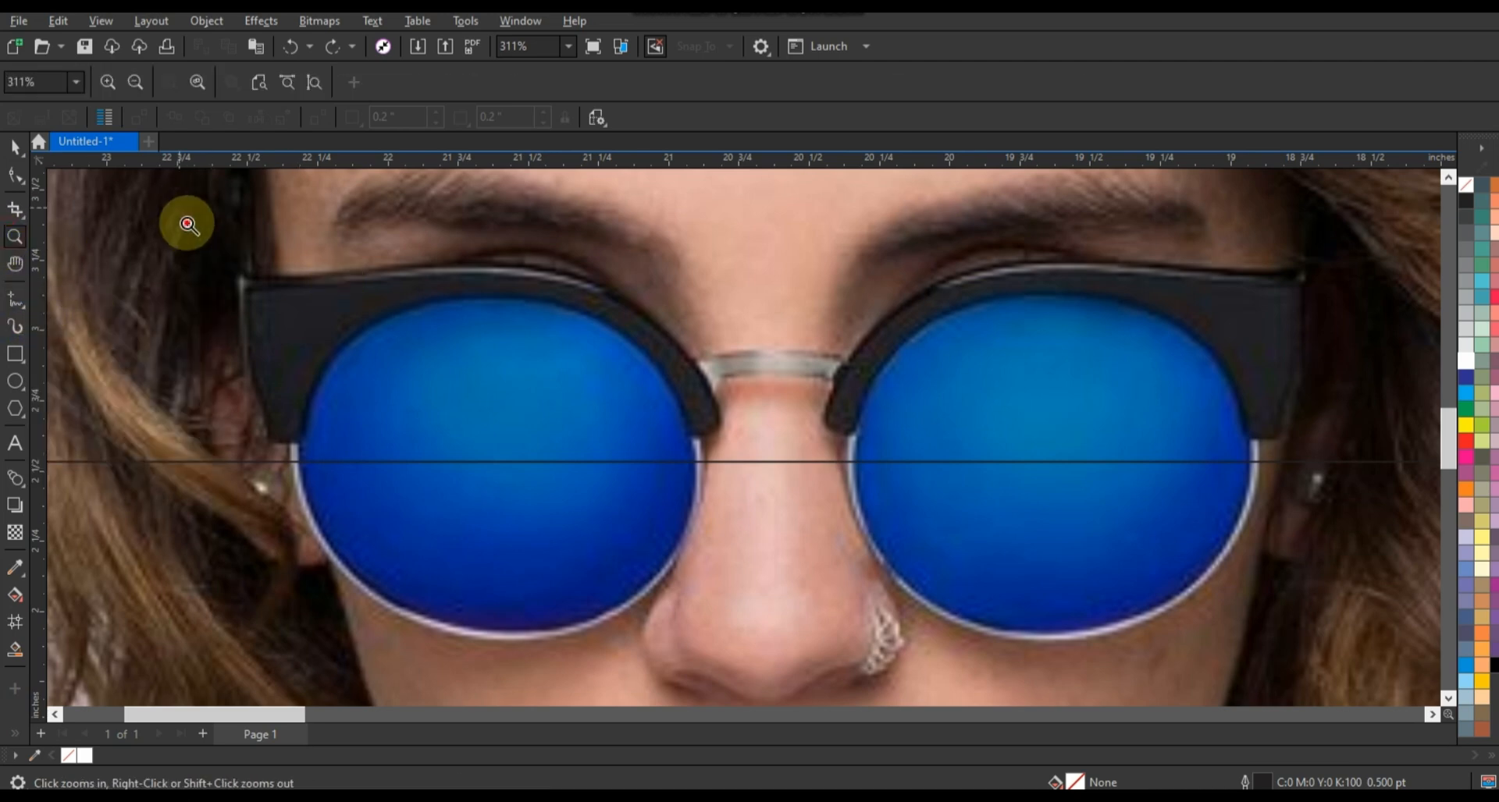
pyautogui.moveTo(185, 221); pyautogui.dragTo(850, 605)
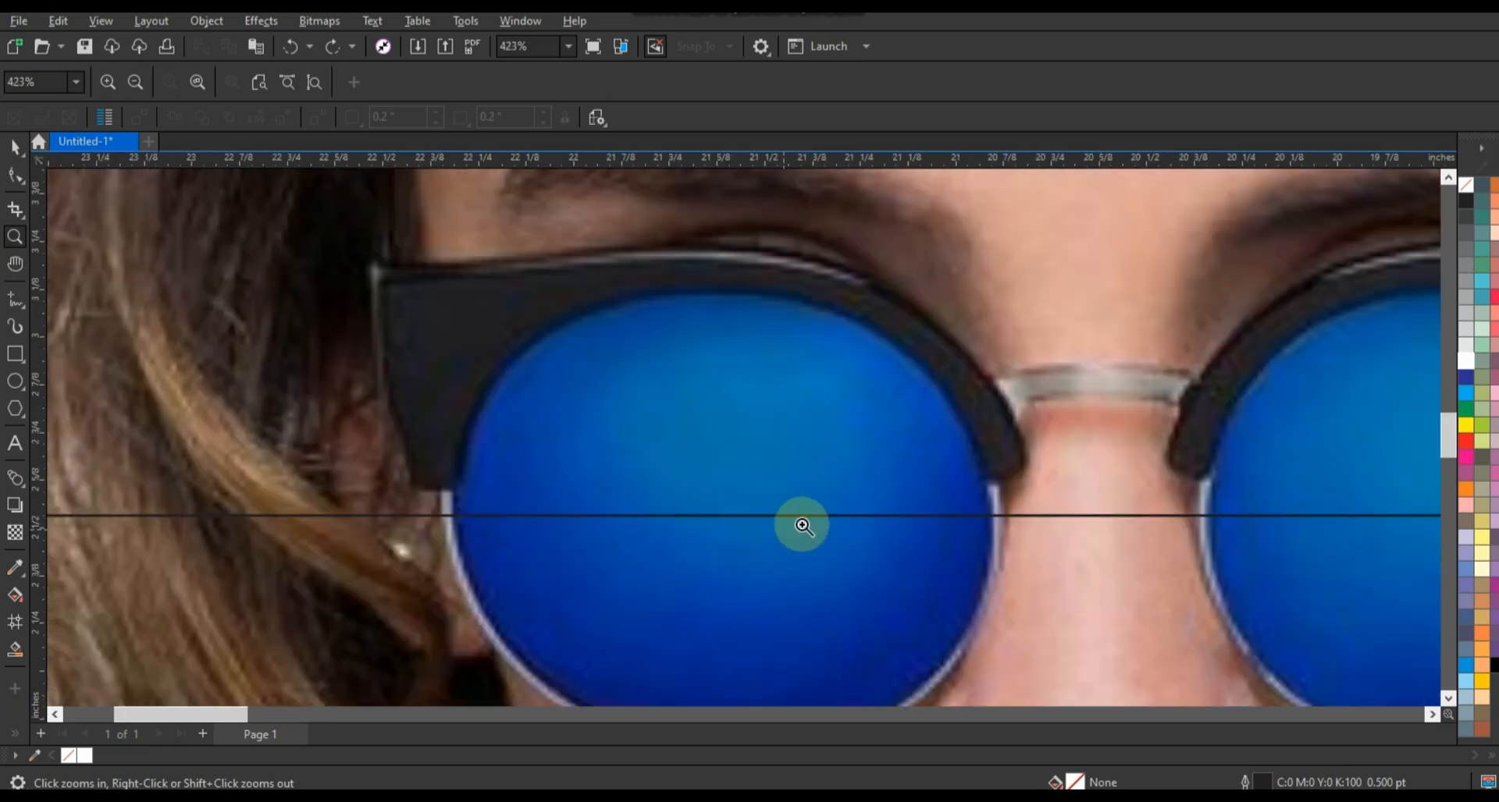
pyautogui.click(18, 300)
pyautogui.click(1003, 552)
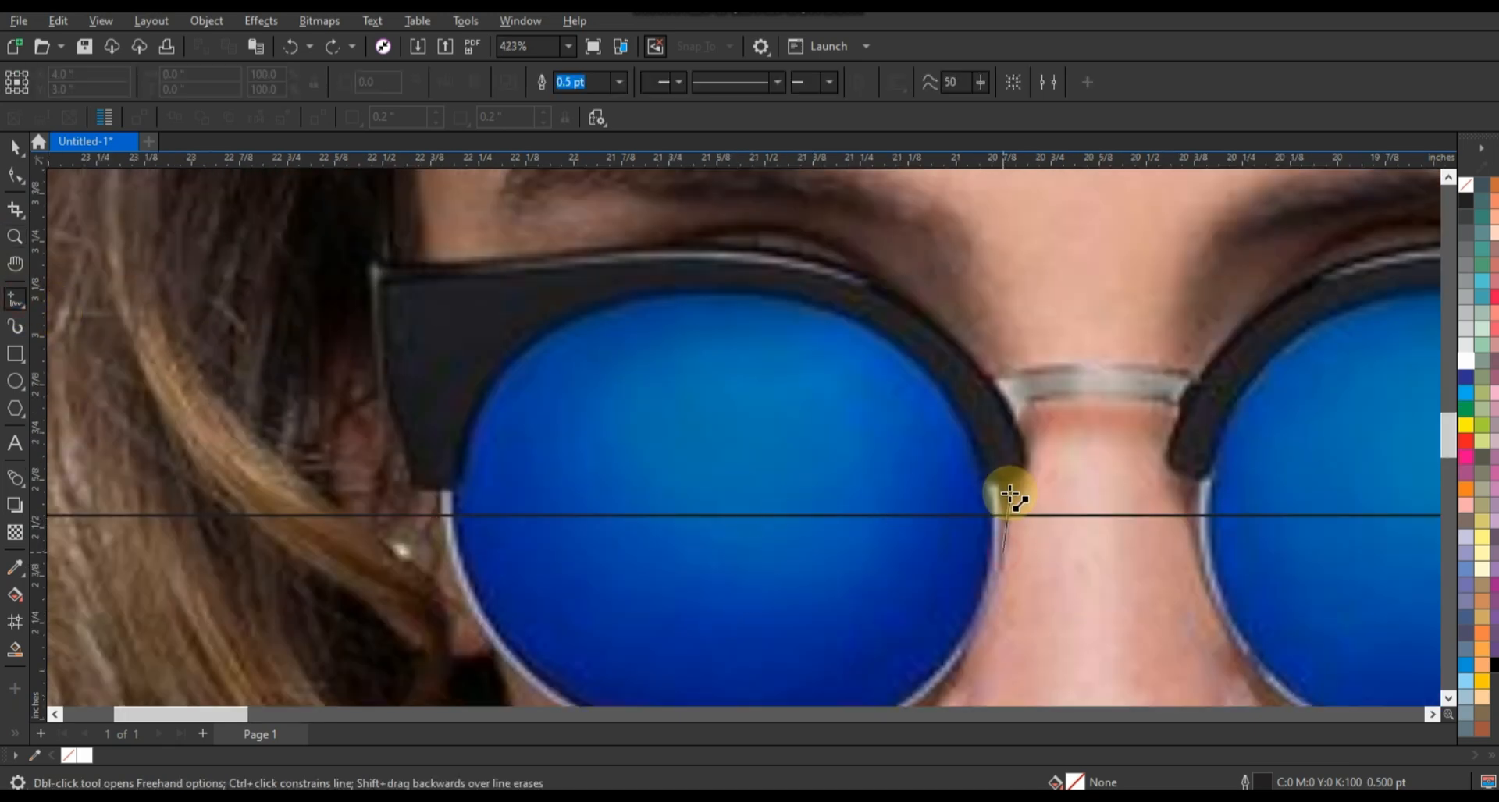
pyautogui.doubleClick(1002, 484)
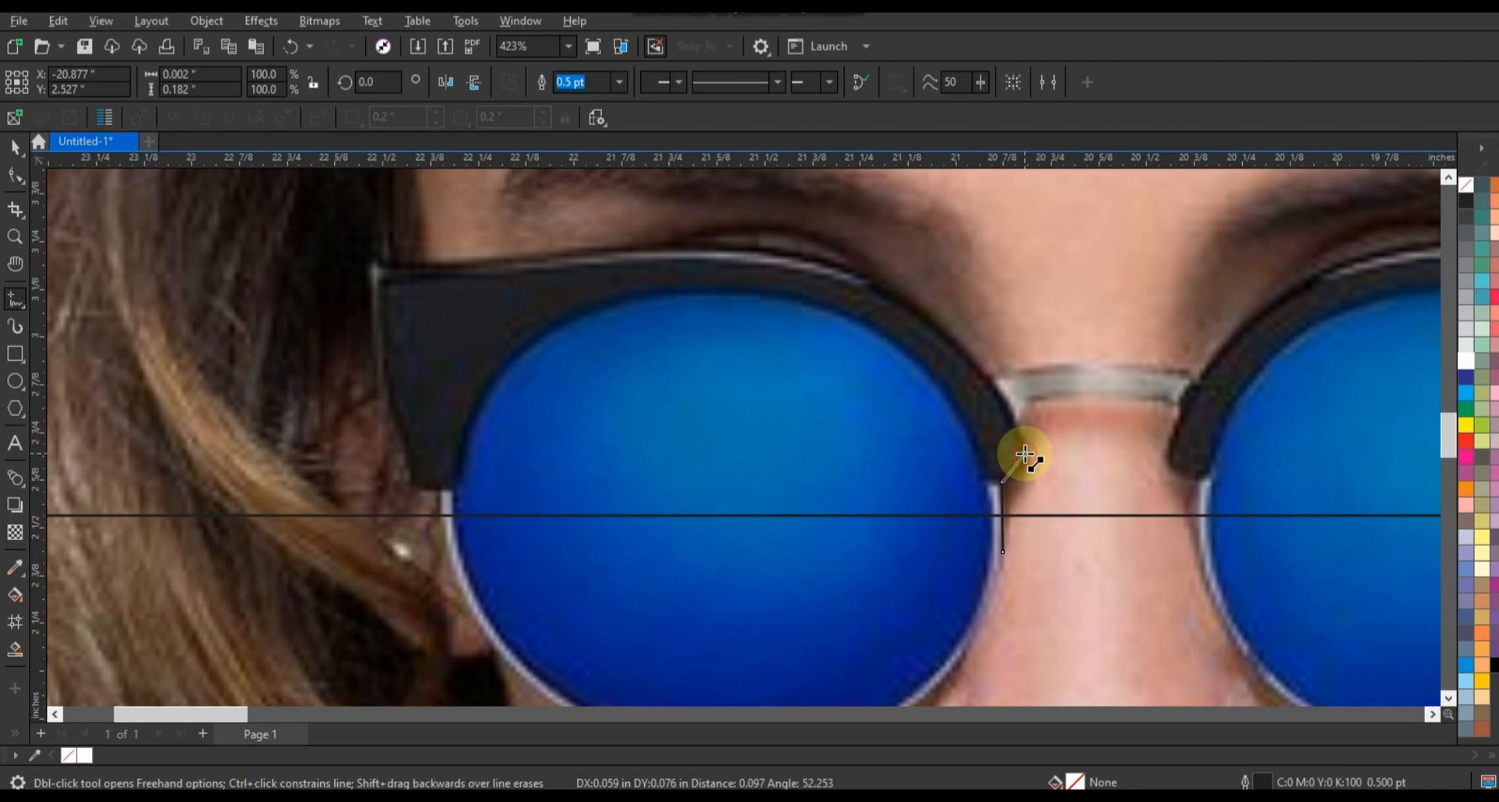
pyautogui.doubleClick(1024, 455)
pyautogui.doubleClick(1031, 406)
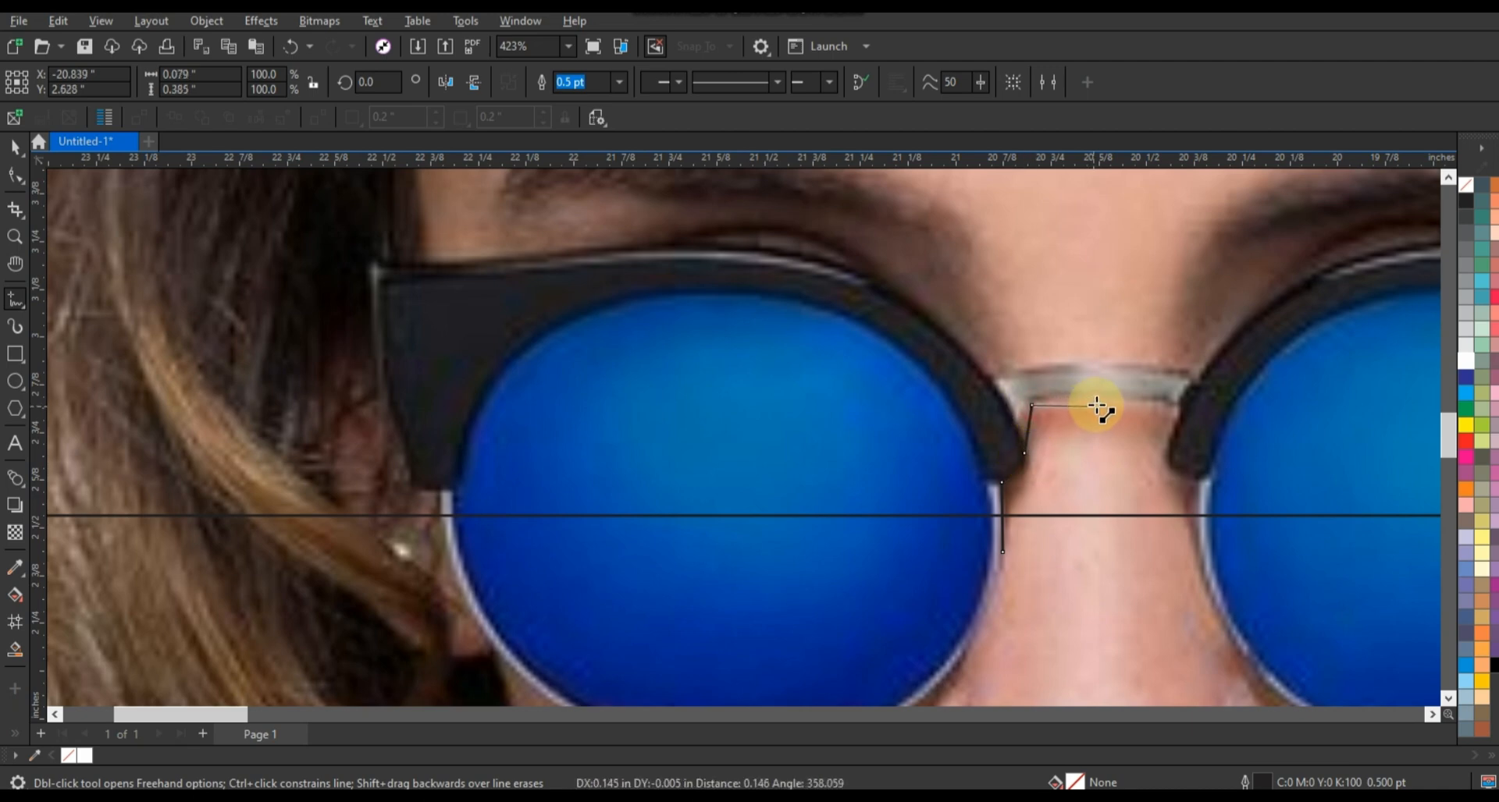
pyautogui.doubleClick(1096, 402)
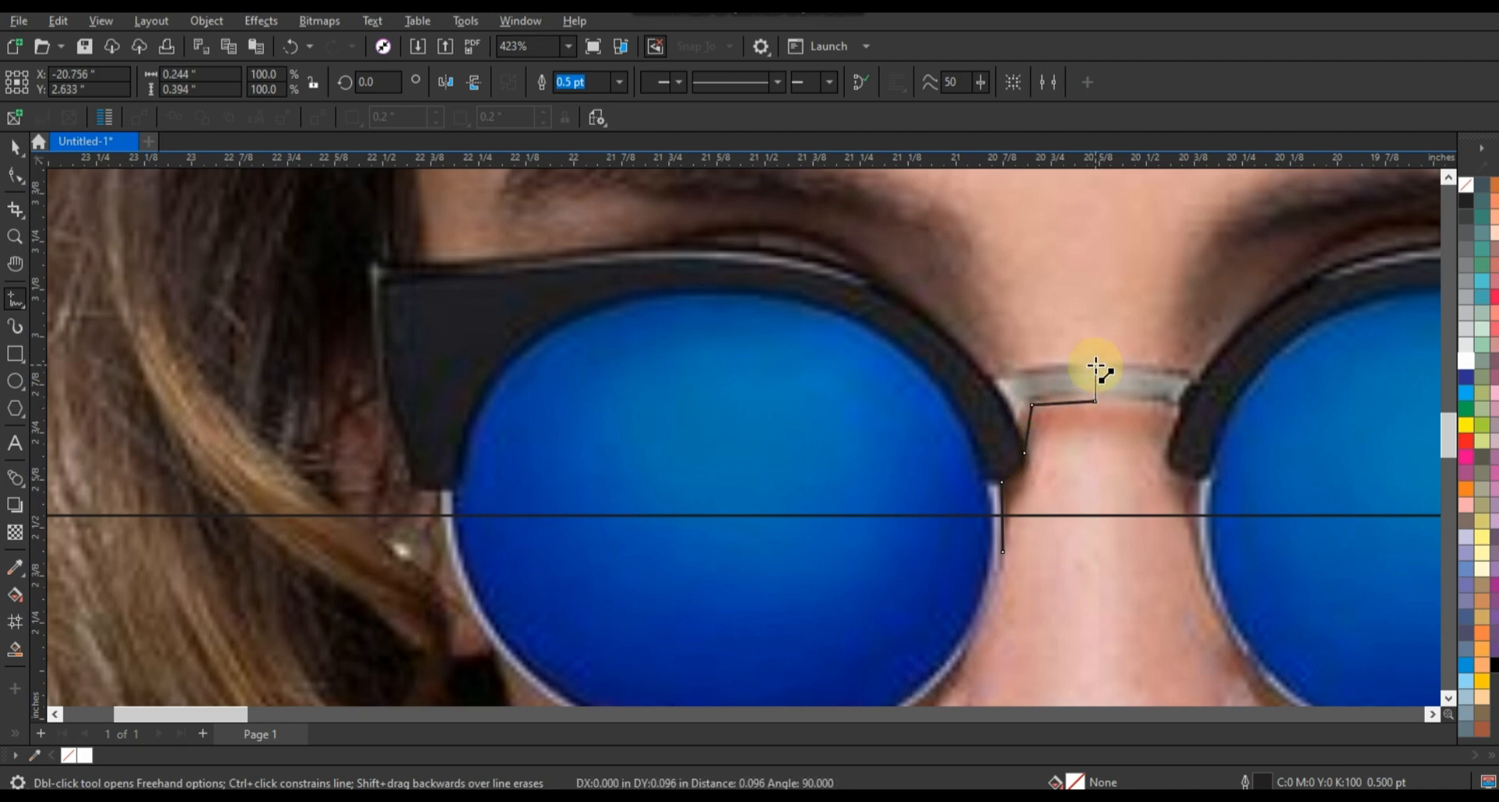
pyautogui.doubleClick(1095, 366)
pyautogui.doubleClick(998, 382)
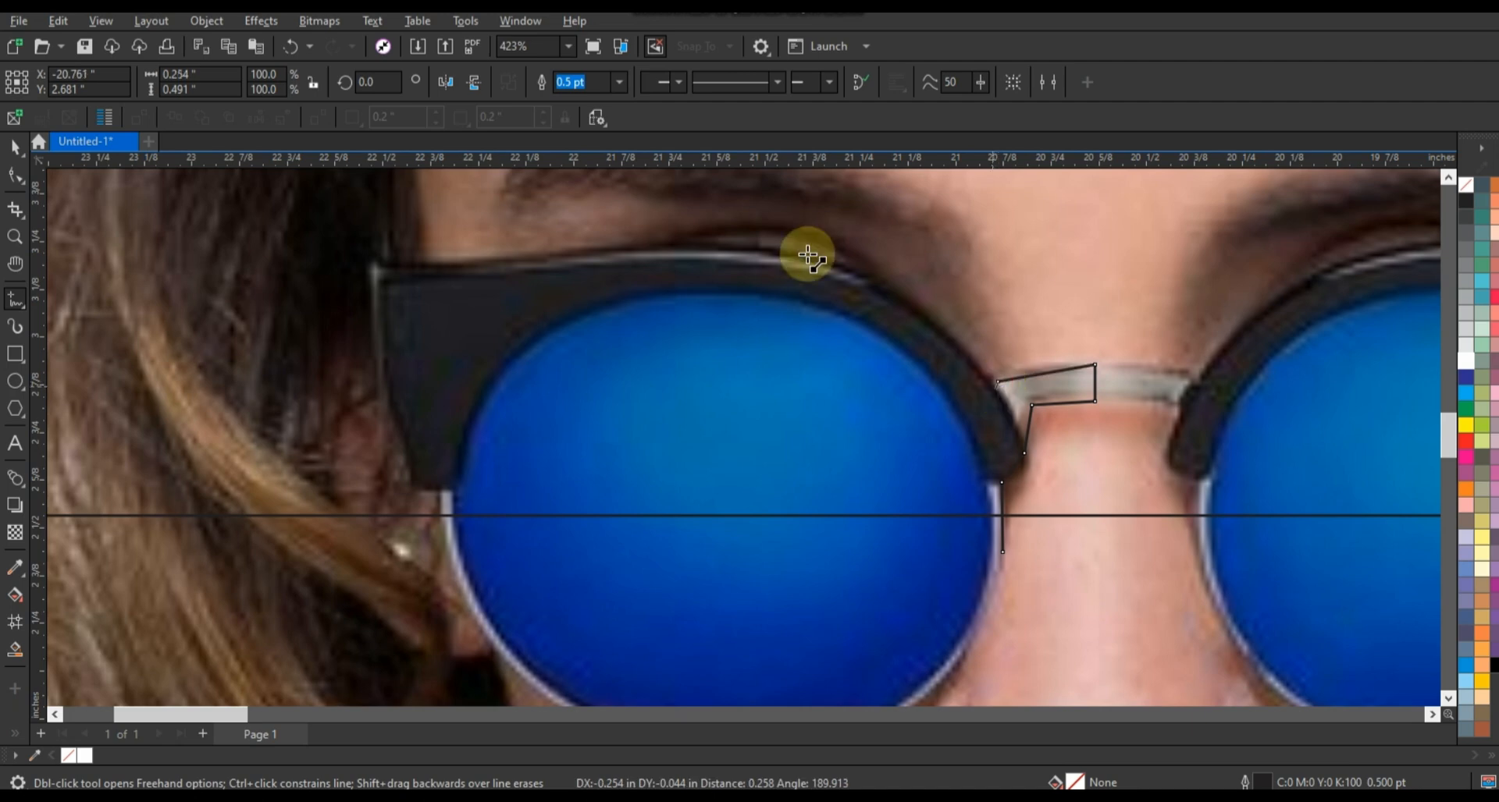
# Step: Continue the outline around the left frame's outer corner and the lens's lower rim, closing it at its starting point
pyautogui.doubleClick(449, 261)
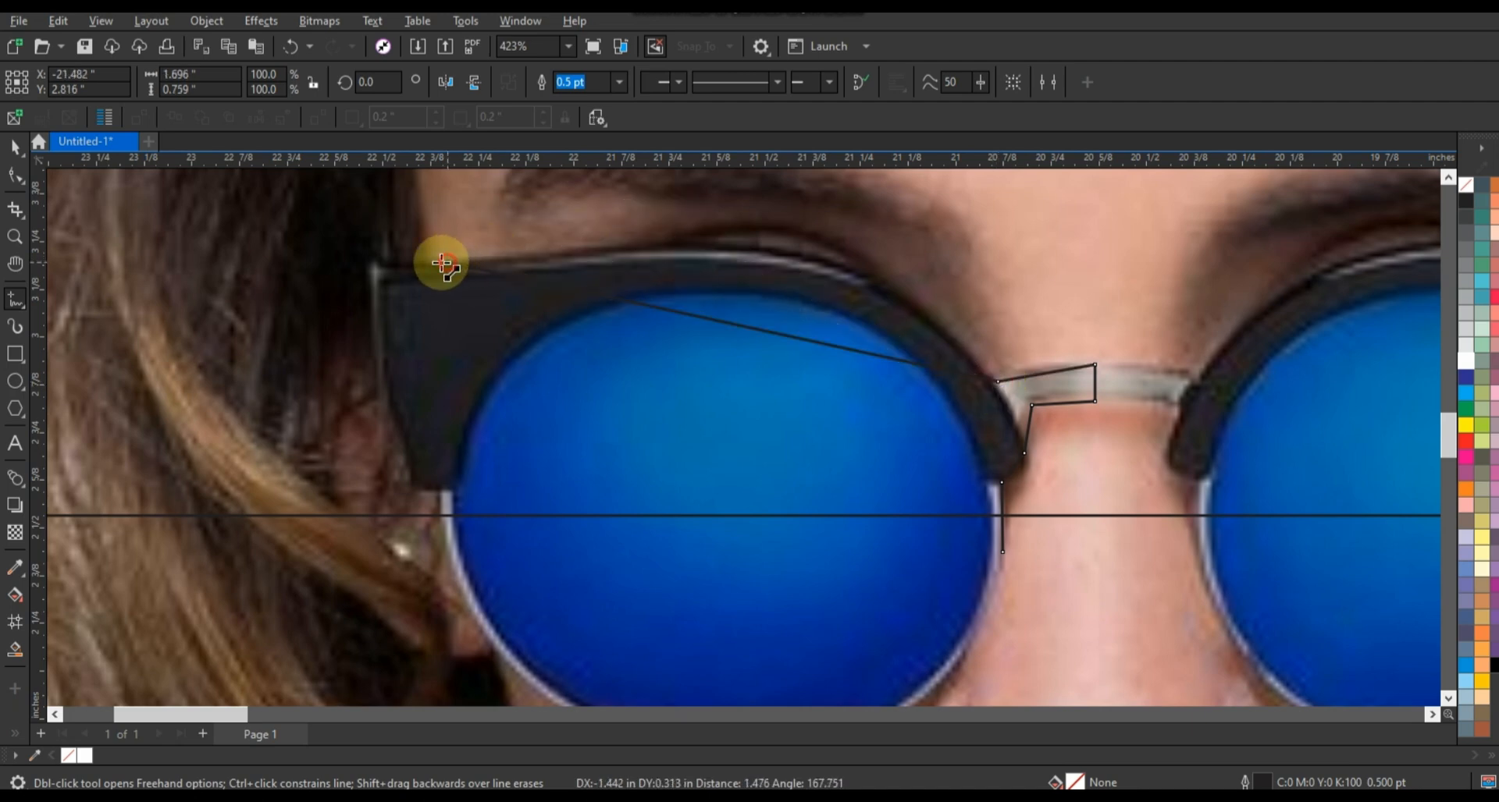
pyautogui.doubleClick(362, 265)
pyautogui.doubleClick(405, 487)
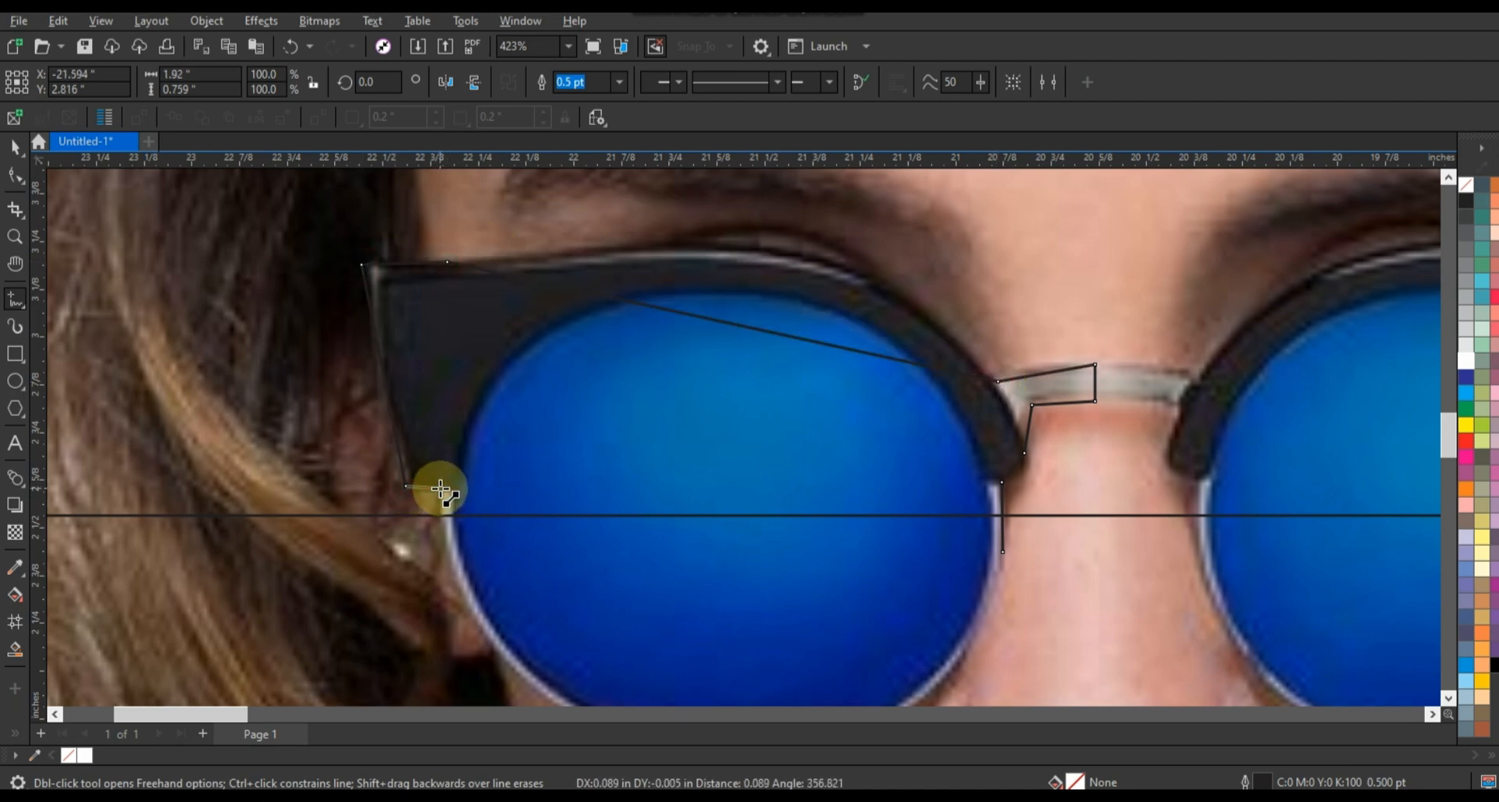
pyautogui.press('F3')
pyautogui.press('space')
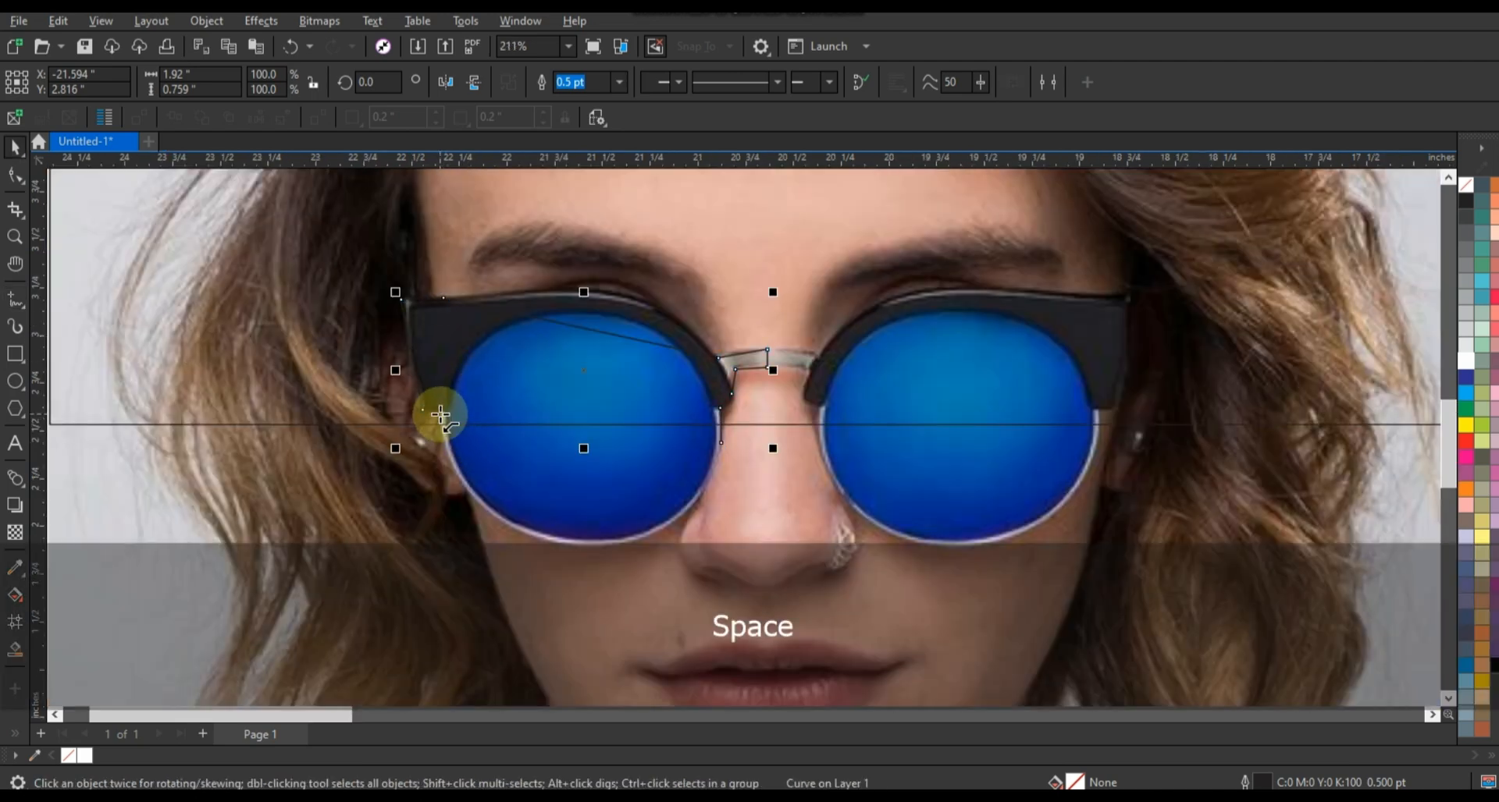
pyautogui.press('space')
pyautogui.click(440, 415)
pyautogui.doubleClick(672, 522)
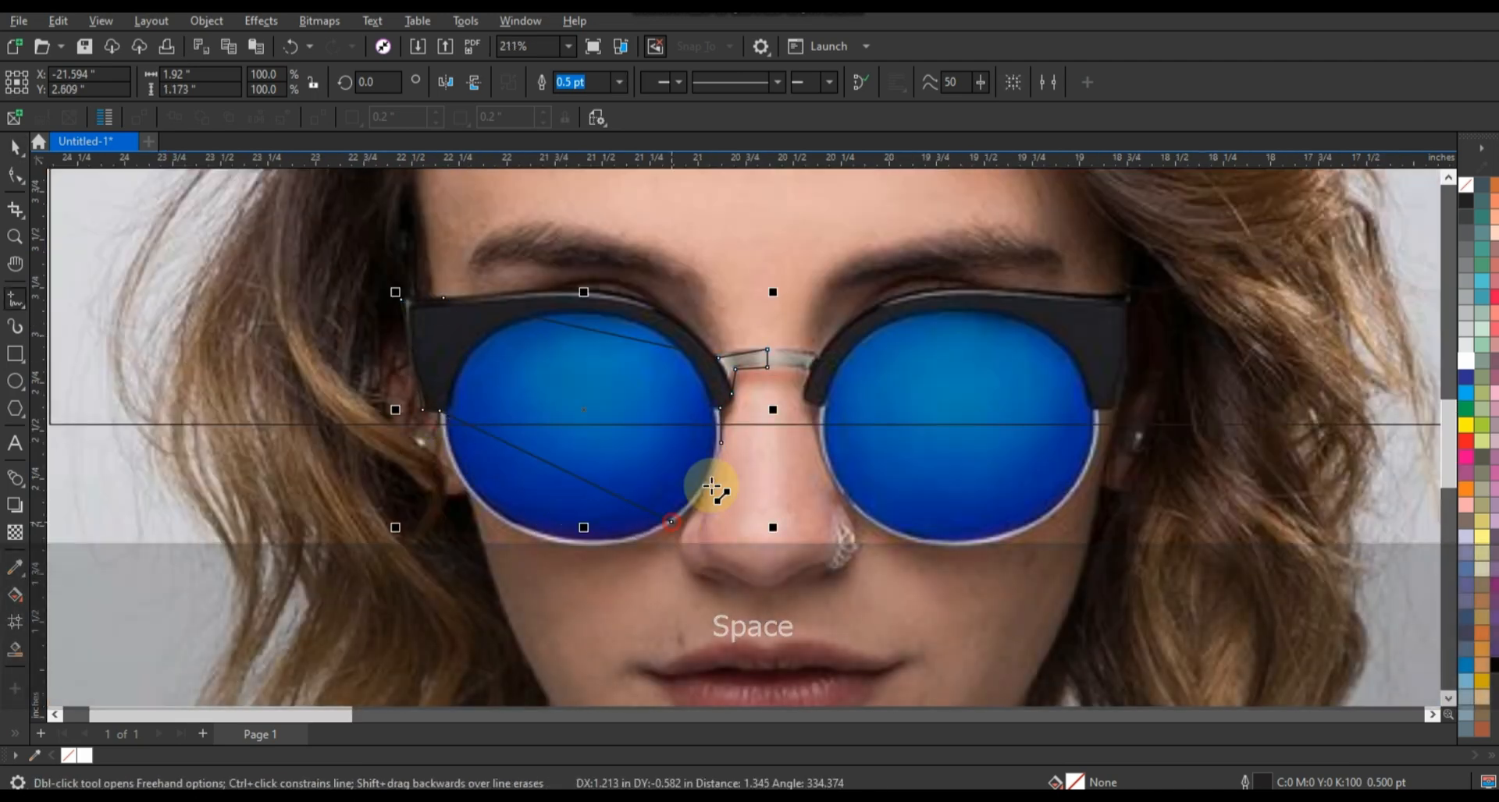
pyautogui.click(720, 444)
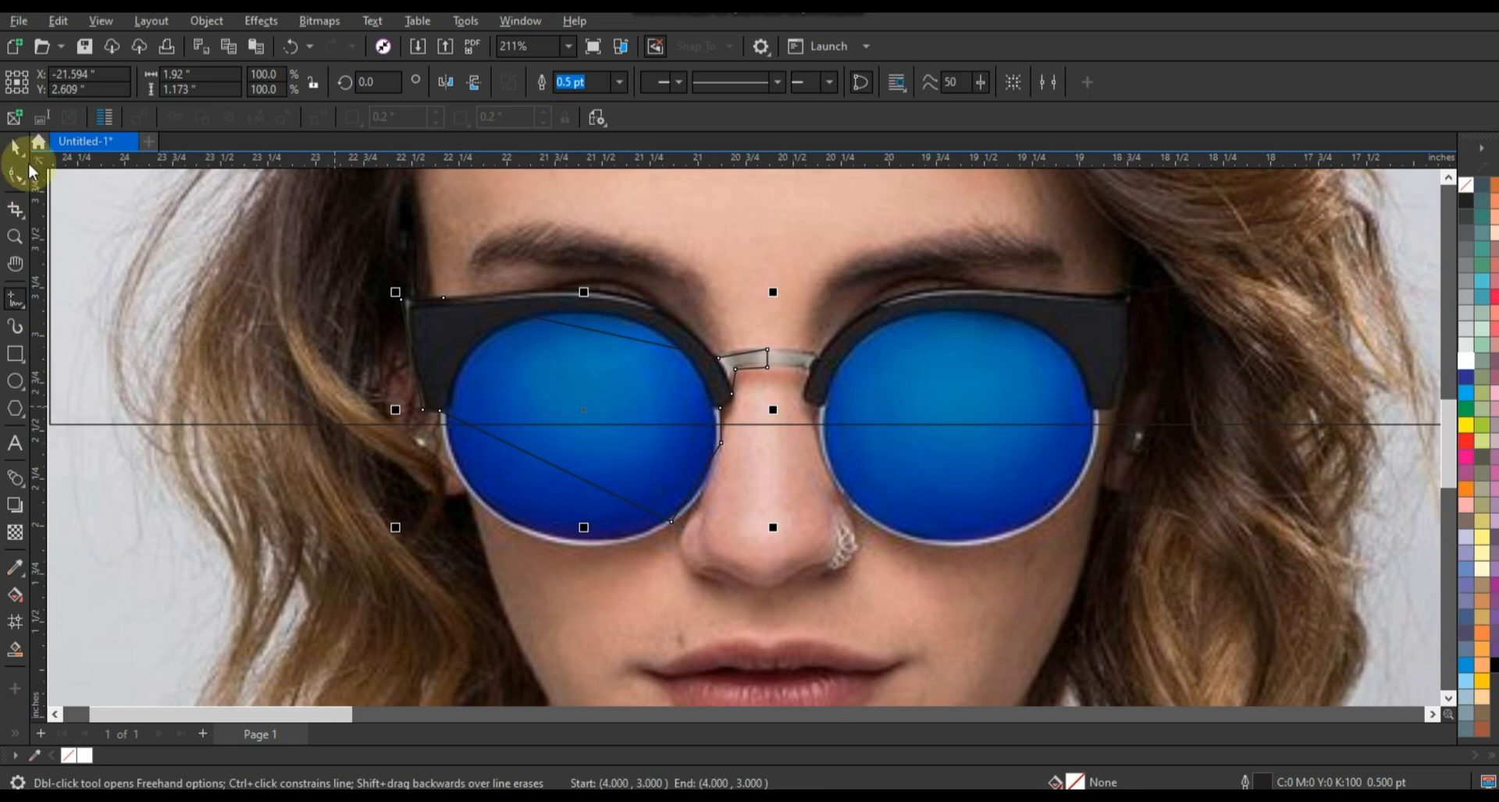
# Step: Convert all segments of the closed glasses outline to curves
pyautogui.click(14, 178)
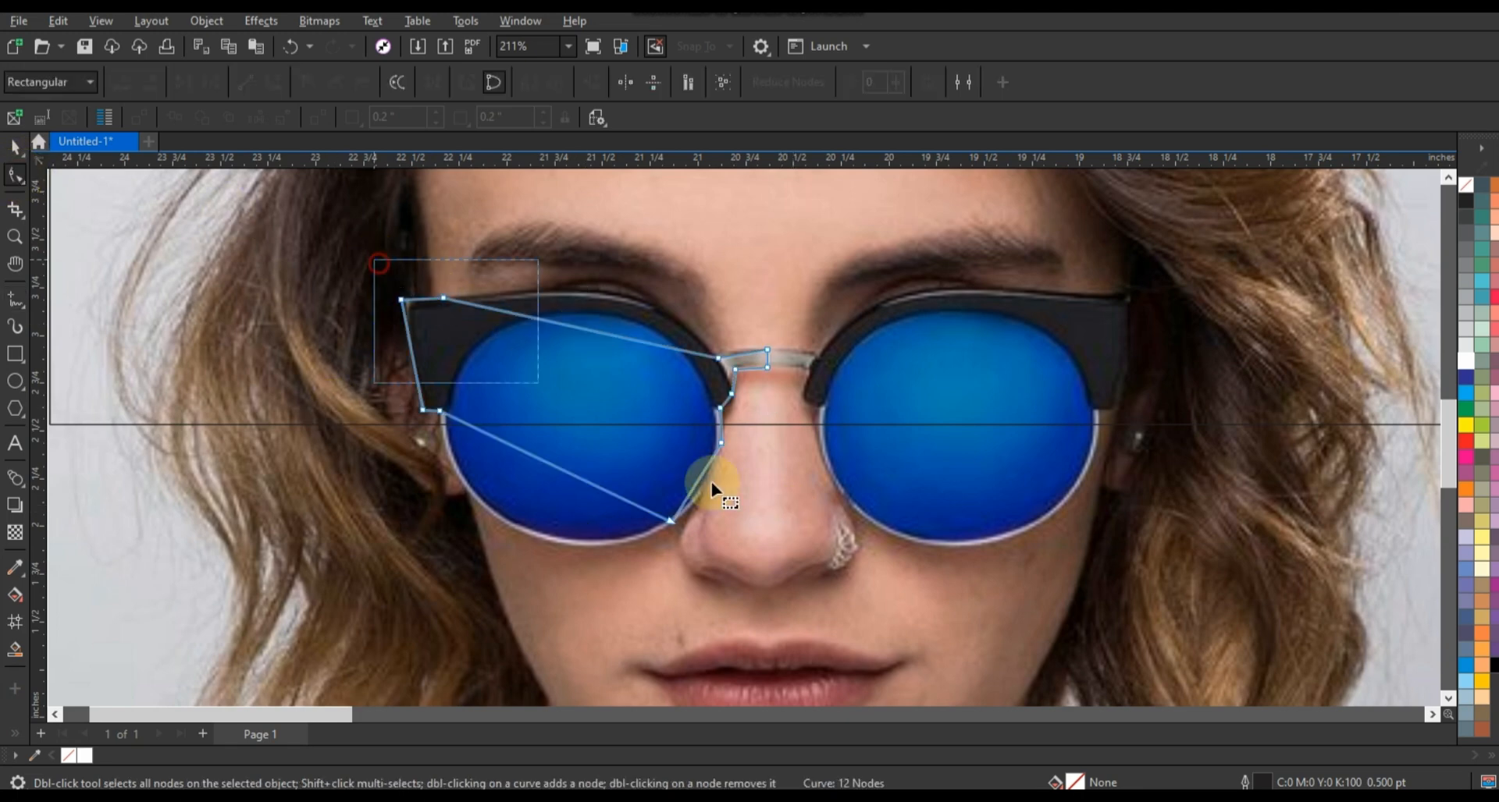
pyautogui.moveTo(711, 483); pyautogui.dragTo(812, 555)
pyautogui.click(274, 89)
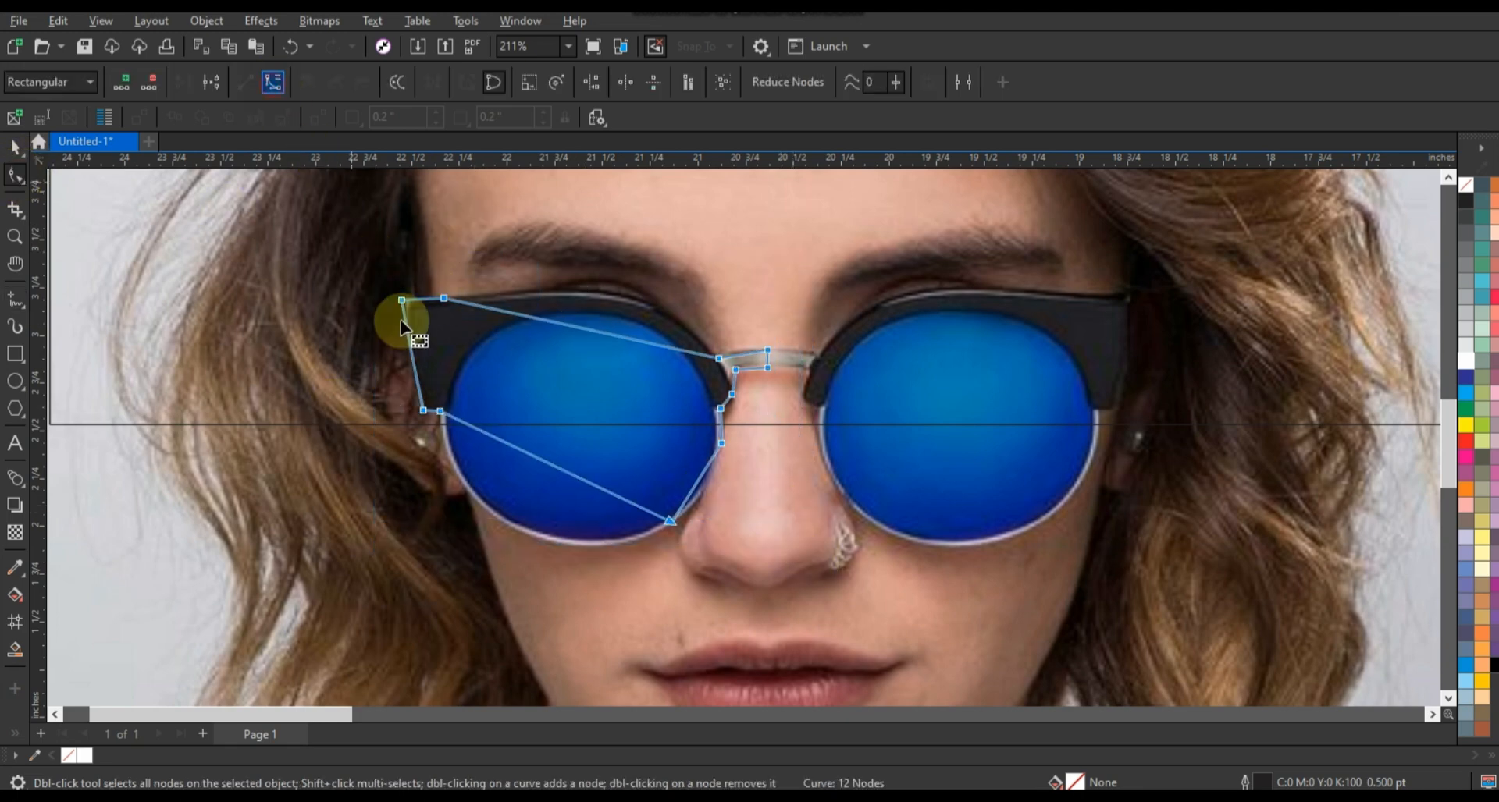
# Step: Give the glasses shape a 1.5 pt white outline
pyautogui.click(14, 236)
pyautogui.moveTo(311, 261); pyautogui.dragTo(930, 552)
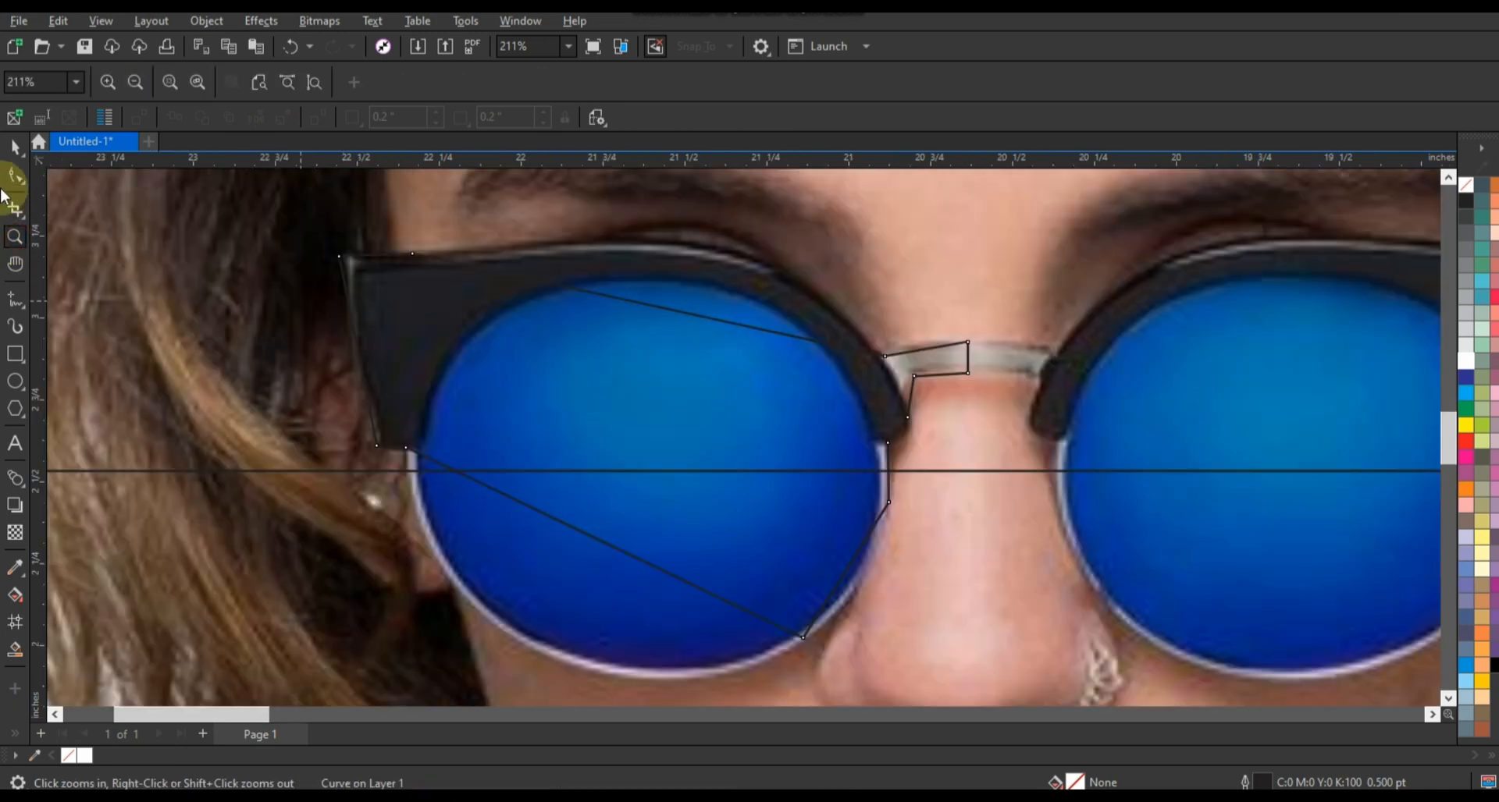
pyautogui.click(14, 147)
pyautogui.click(618, 82)
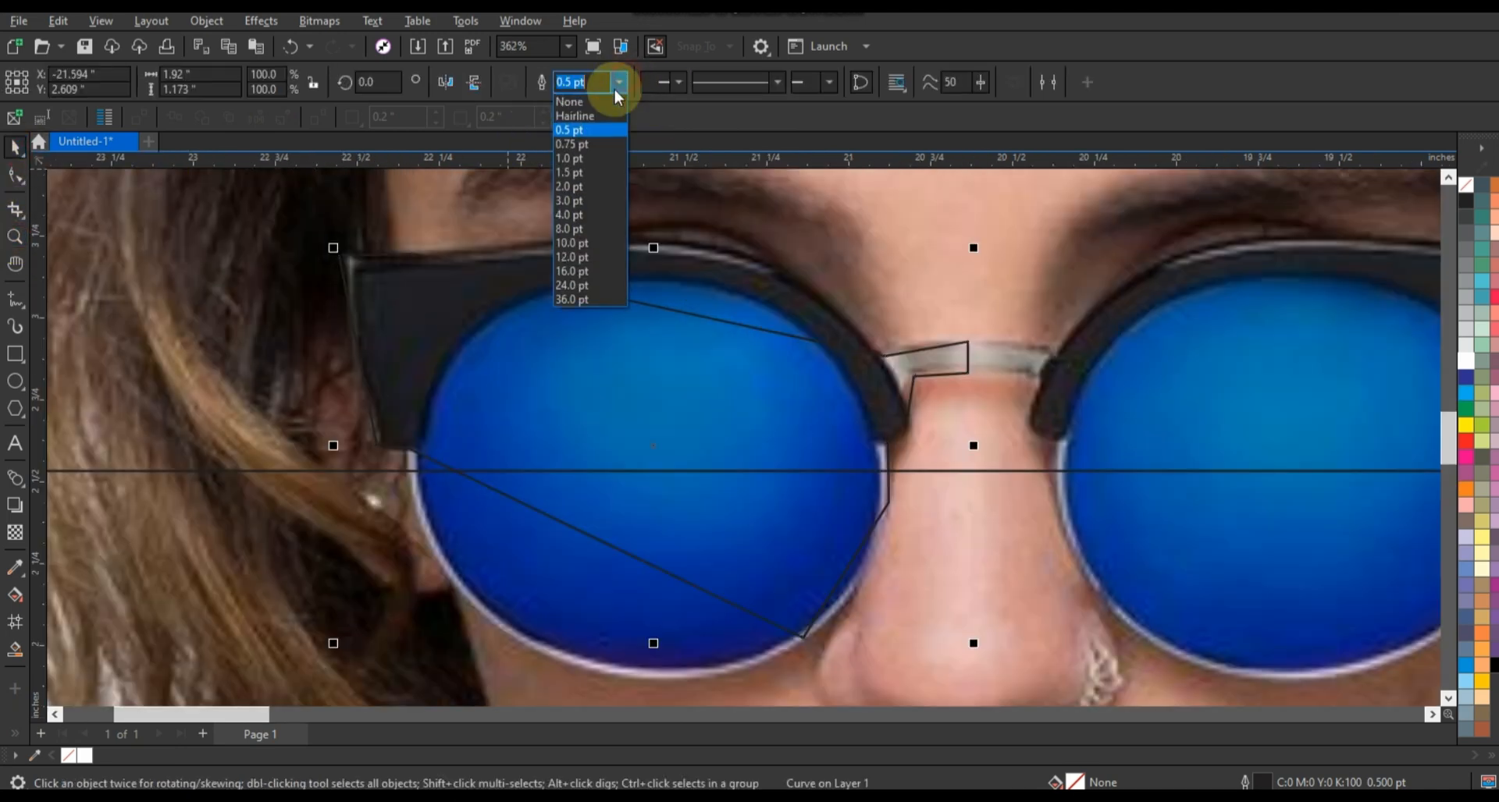
pyautogui.click(569, 201)
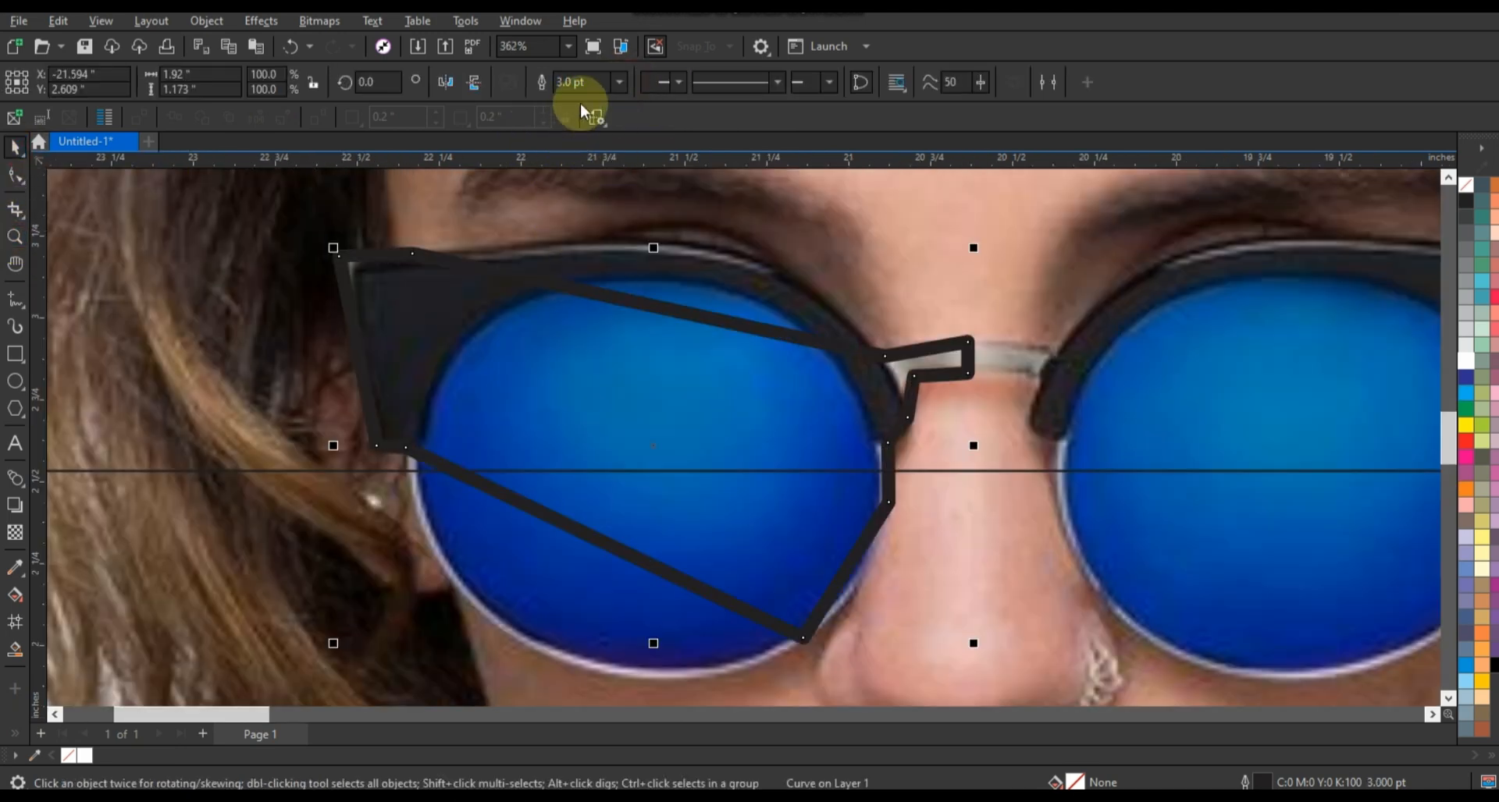
pyautogui.click(618, 82)
pyautogui.click(576, 176)
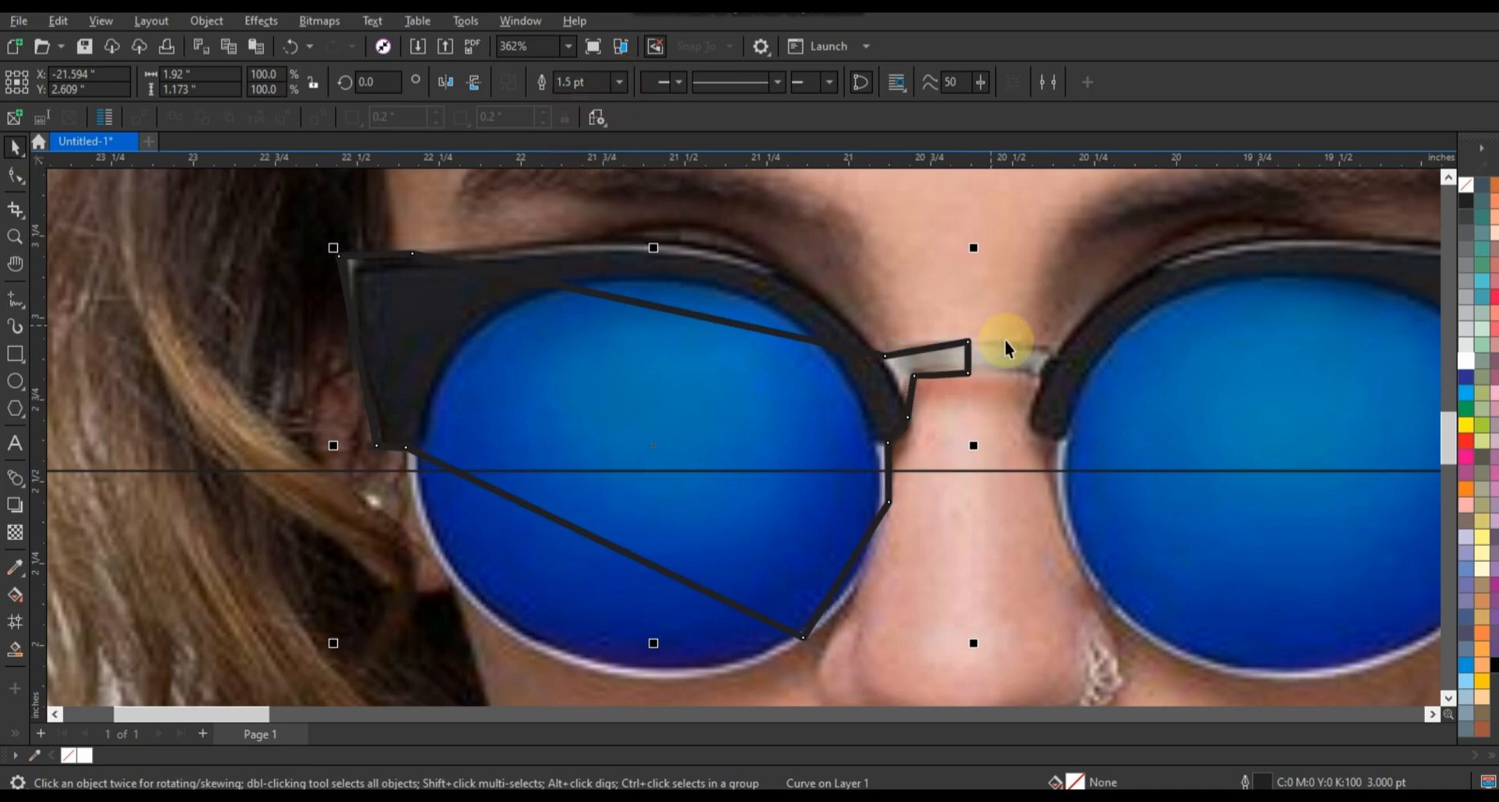
pyautogui.rightClick(1467, 376)
pyautogui.click(1397, 379)
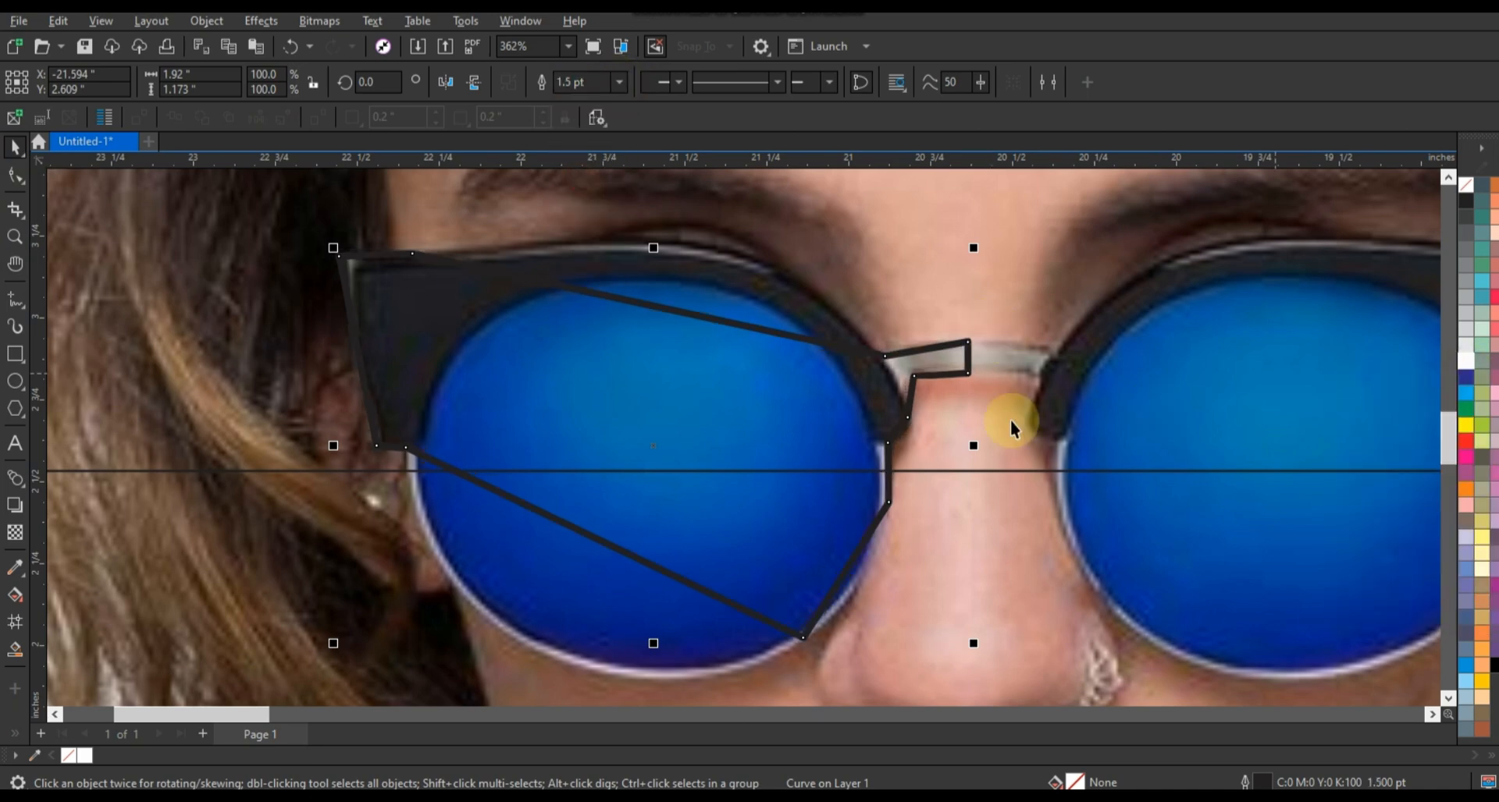
# Step: Bend the glasses outline's top segment to follow the upper edge of the left frame
pyautogui.click(17, 175)
pyautogui.moveTo(195, 212); pyautogui.dragTo(1060, 666)
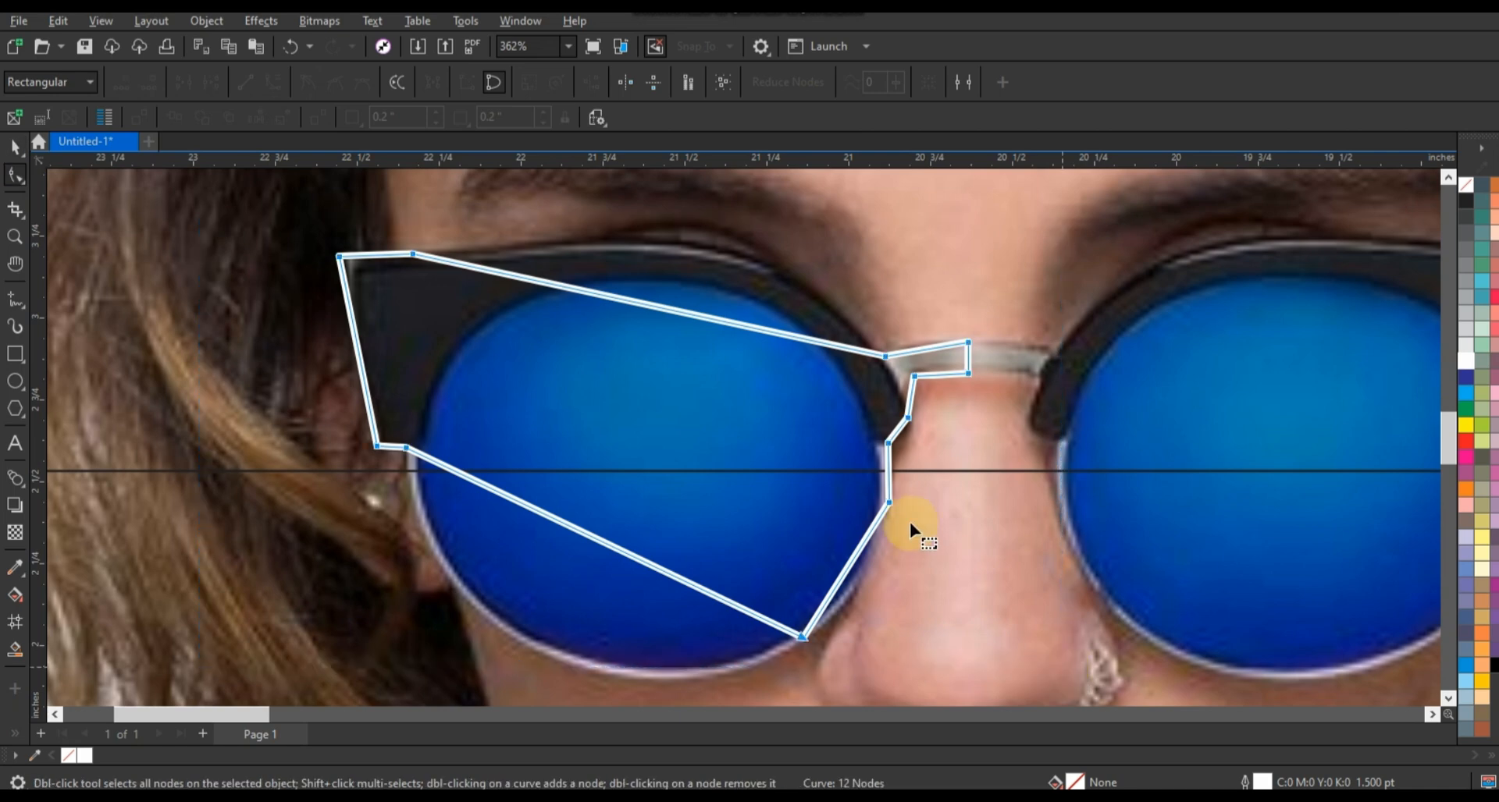
pyautogui.moveTo(658, 308); pyautogui.dragTo(710, 254)
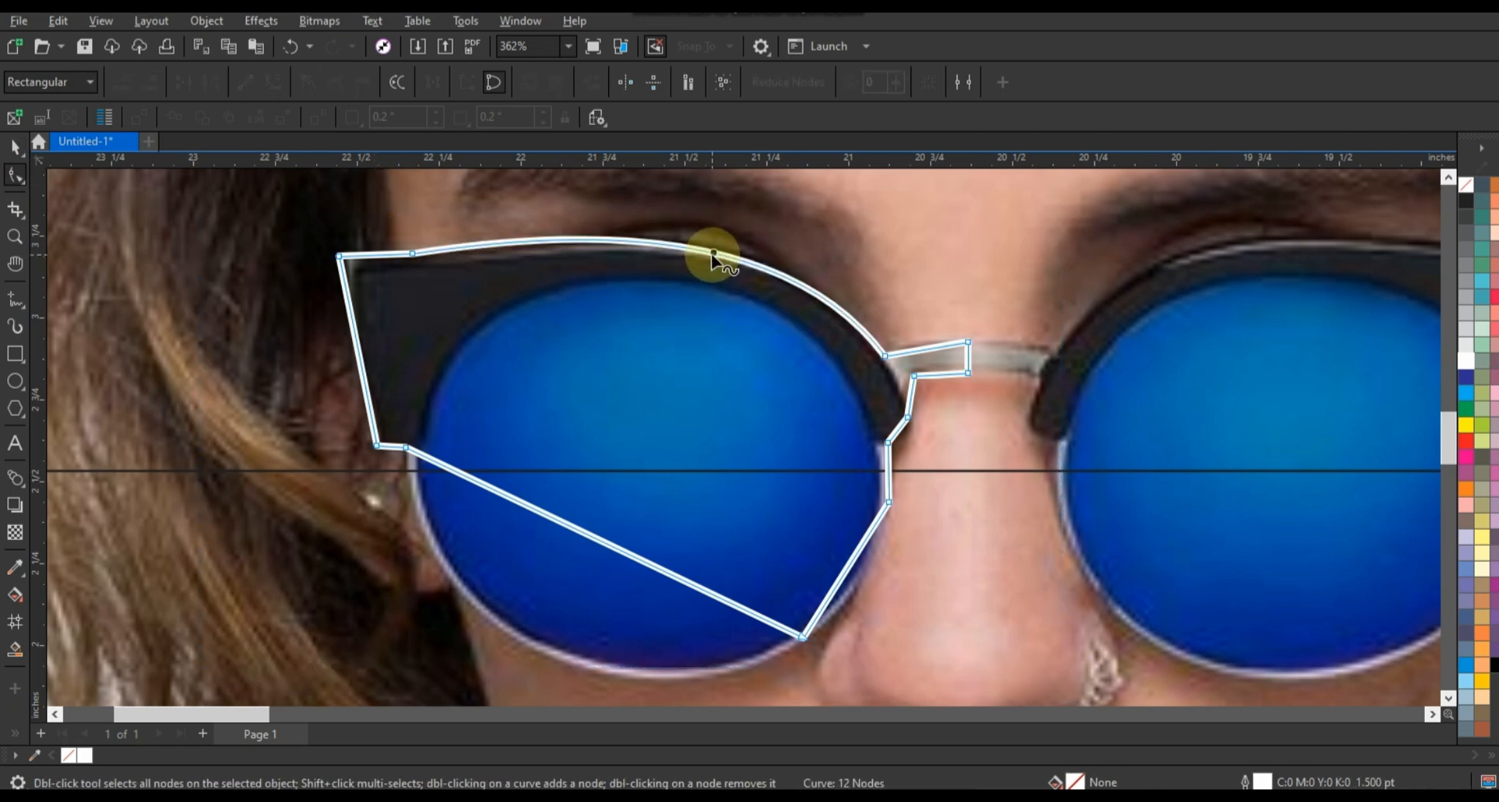
# Step: Curve the long bottom segment of the glasses outline along the left lens's lower rim
pyautogui.moveTo(537, 514); pyautogui.dragTo(405, 578)
pyautogui.moveTo(650, 591); pyautogui.dragTo(617, 676)
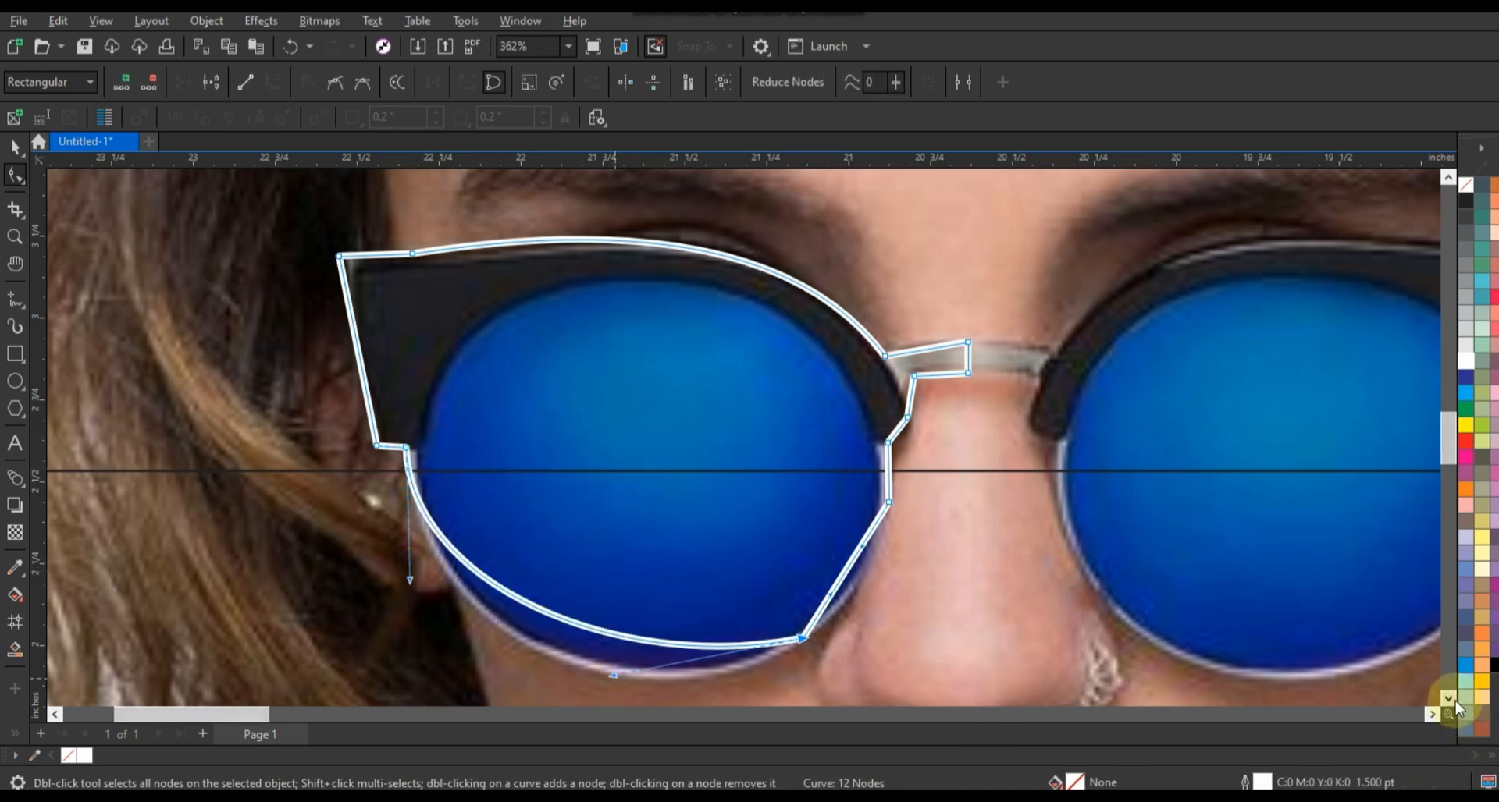
pyautogui.click(1448, 699)
pyautogui.click(575, 468)
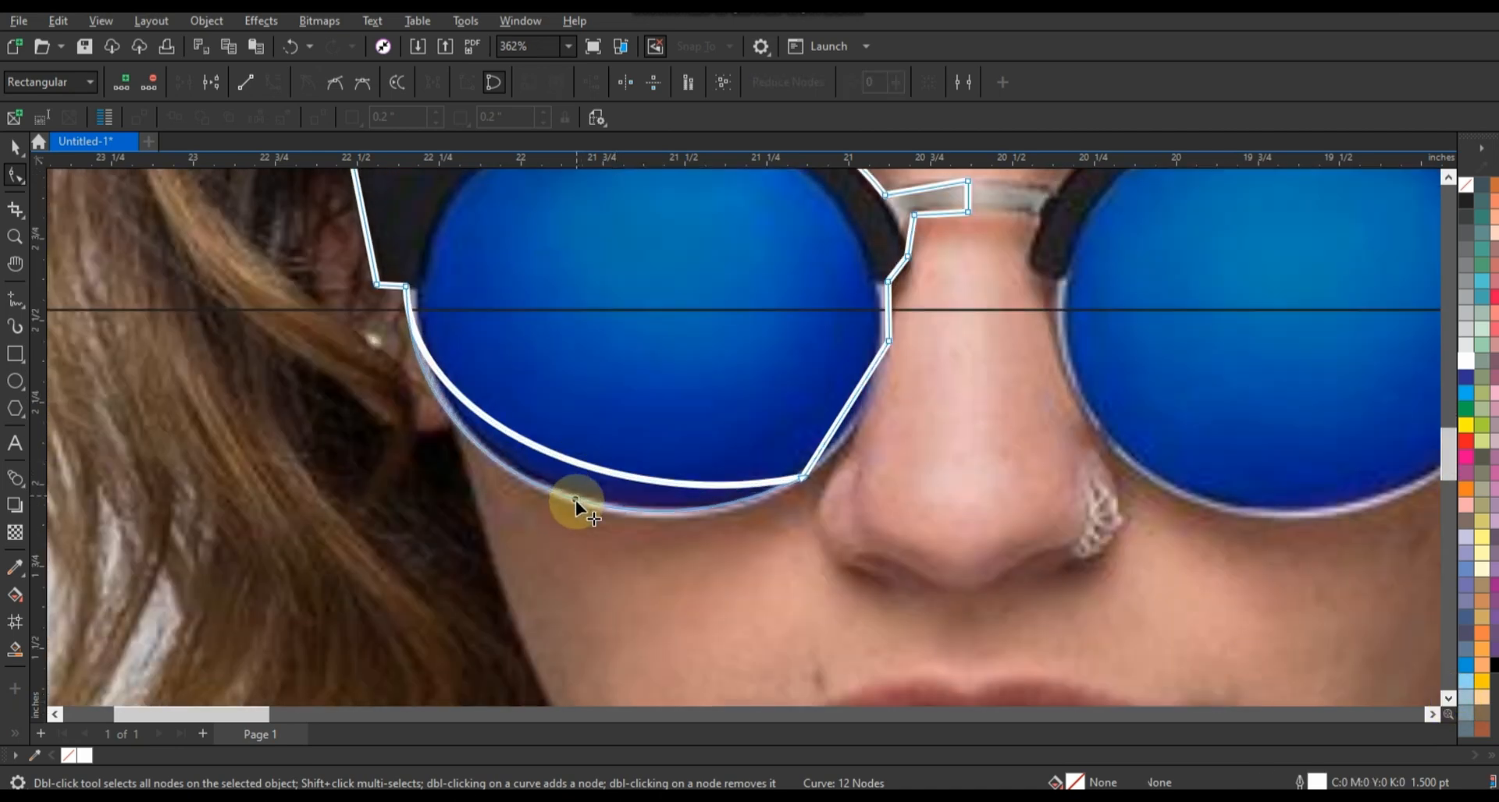
pyautogui.moveTo(575, 503); pyautogui.dragTo(578, 504)
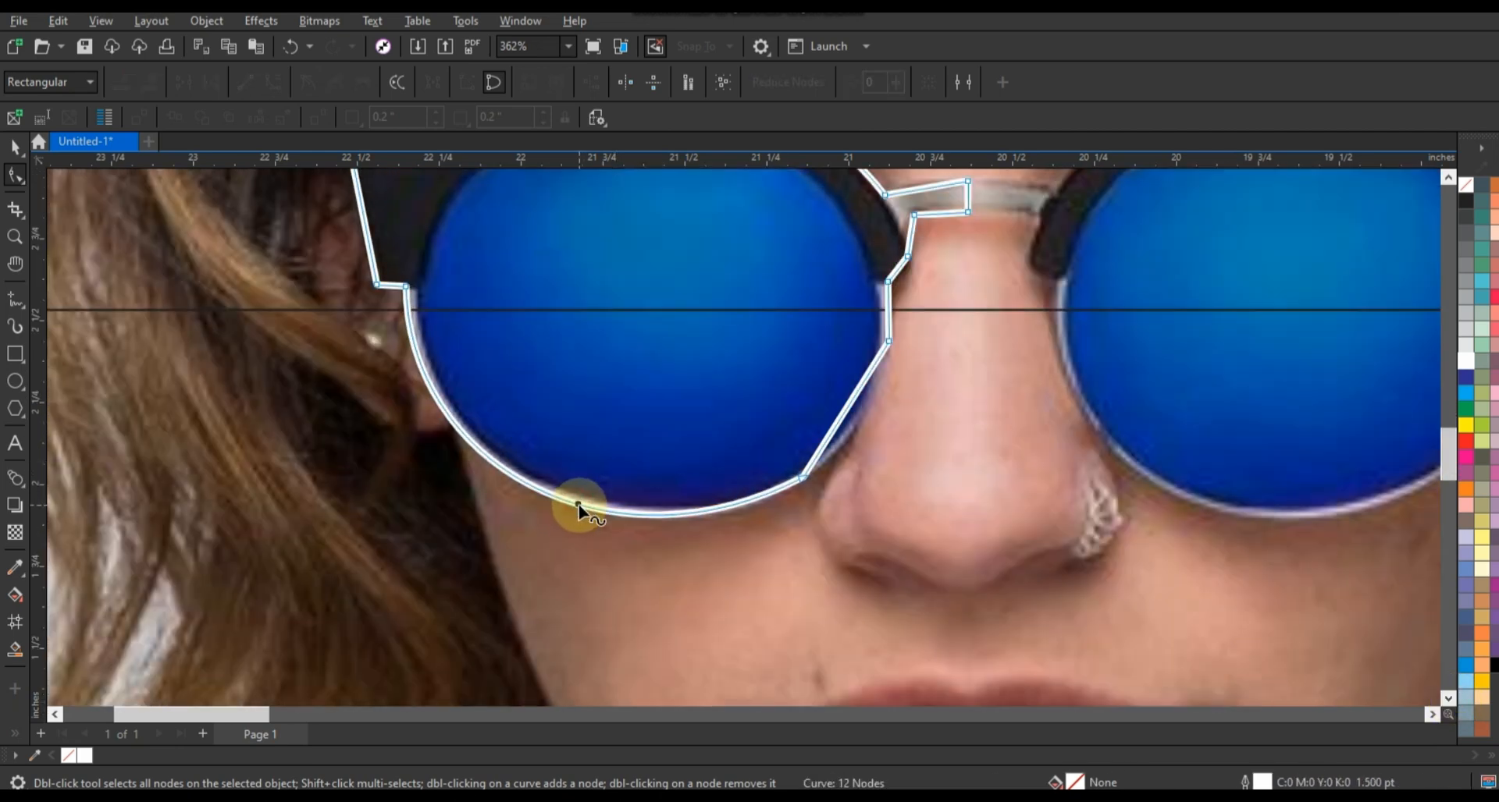
# Step: Curve the remaining segments along the left lens's inner rim, the frame's inner end and the bridge
pyautogui.moveTo(840, 436); pyautogui.dragTo(852, 431)
pyautogui.moveTo(895, 272); pyautogui.dragTo(898, 275)
pyautogui.click(921, 188)
pyautogui.moveTo(923, 191); pyautogui.dragTo(964, 208)
# Step: Mirror a copy of the half outline horizontally about the bridge so it surrounds the other lens
pyautogui.press('ctrl')
pyautogui.press('space')
pyautogui.scroll(-2, 555, 592)
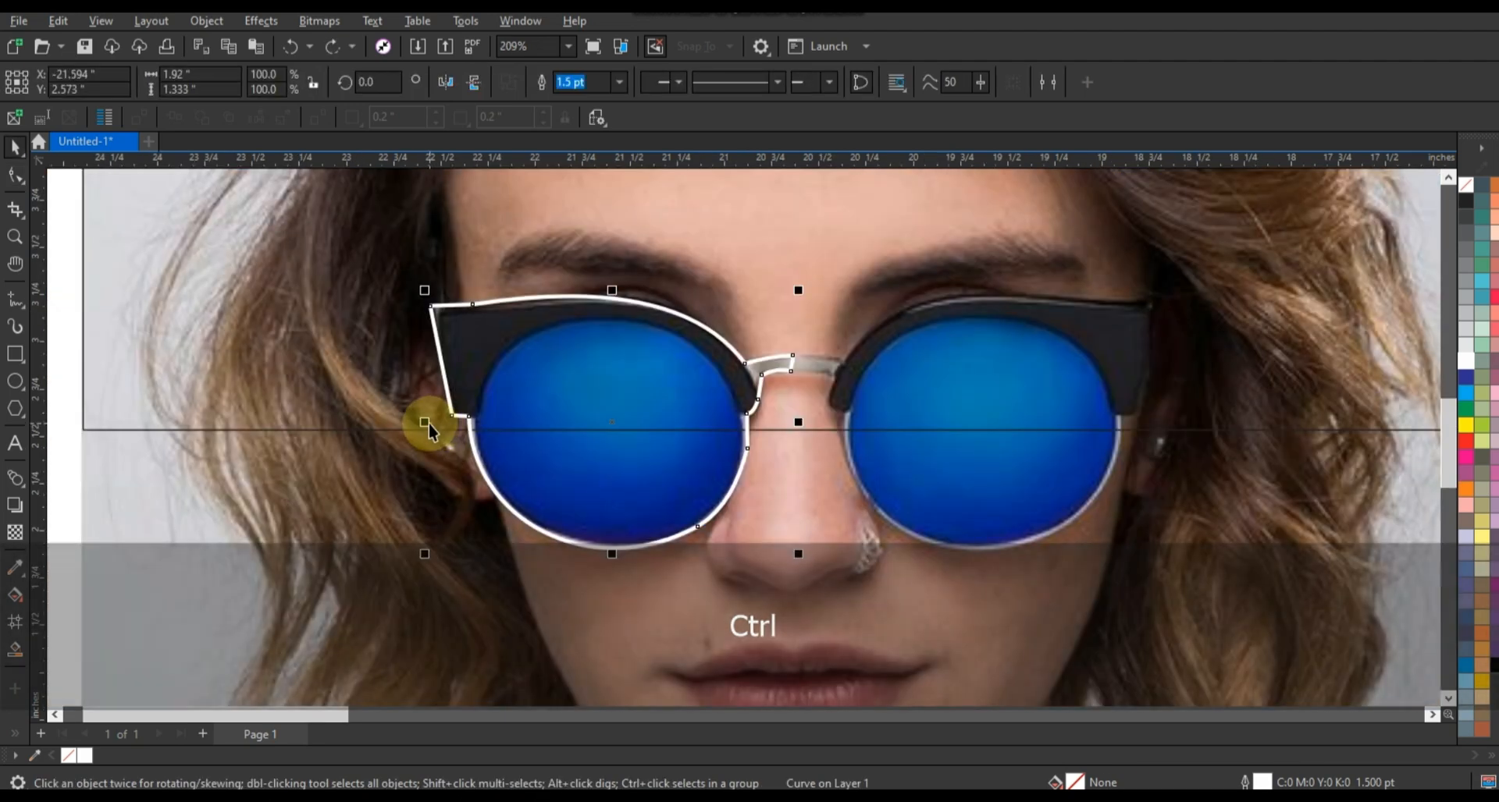
pyautogui.moveTo(430, 430); pyautogui.dragTo(773, 368)
pyautogui.hotkey('ctrl', 'z')
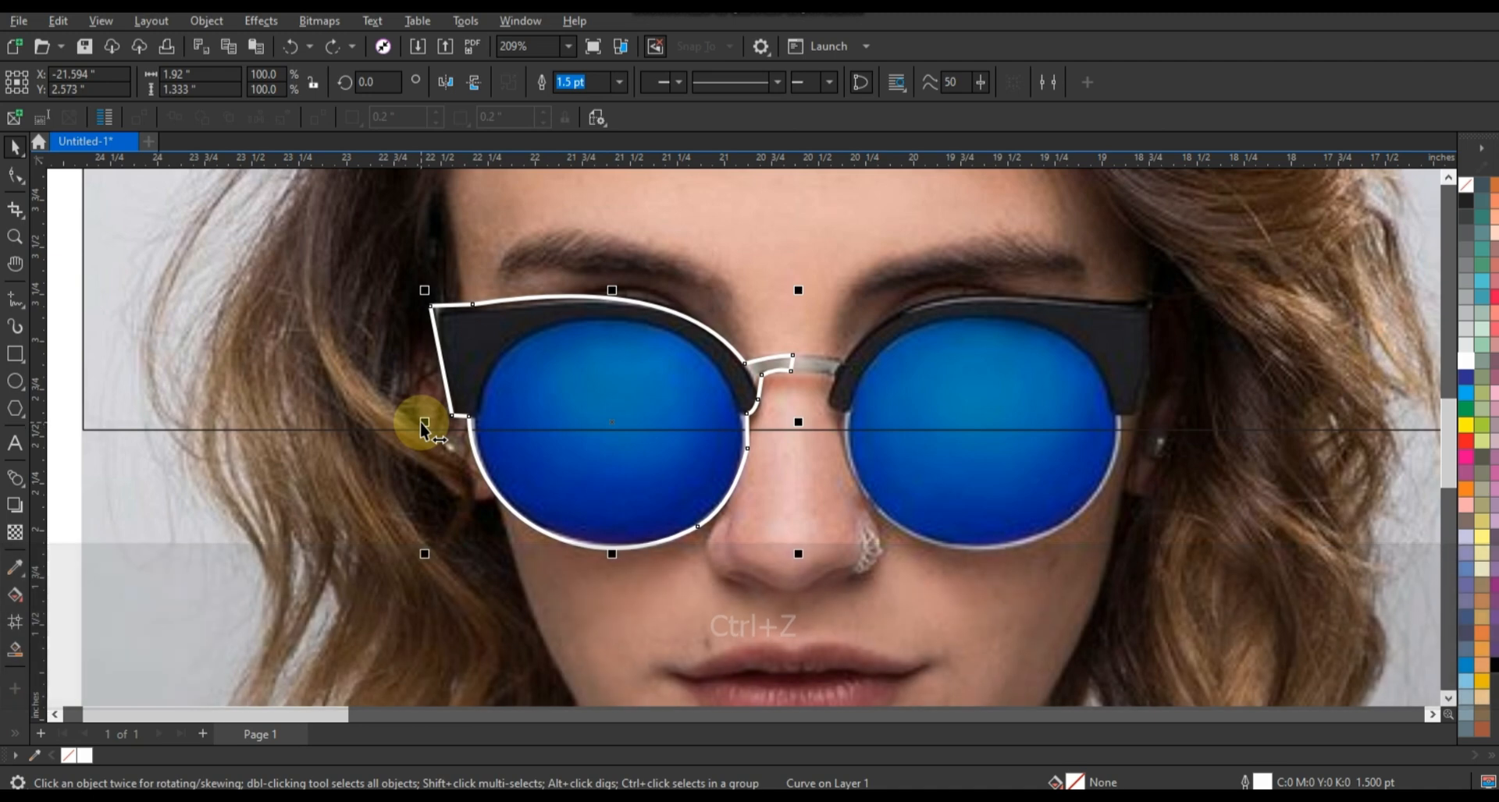
pyautogui.moveTo(423, 422); pyautogui.dragTo(971, 460)
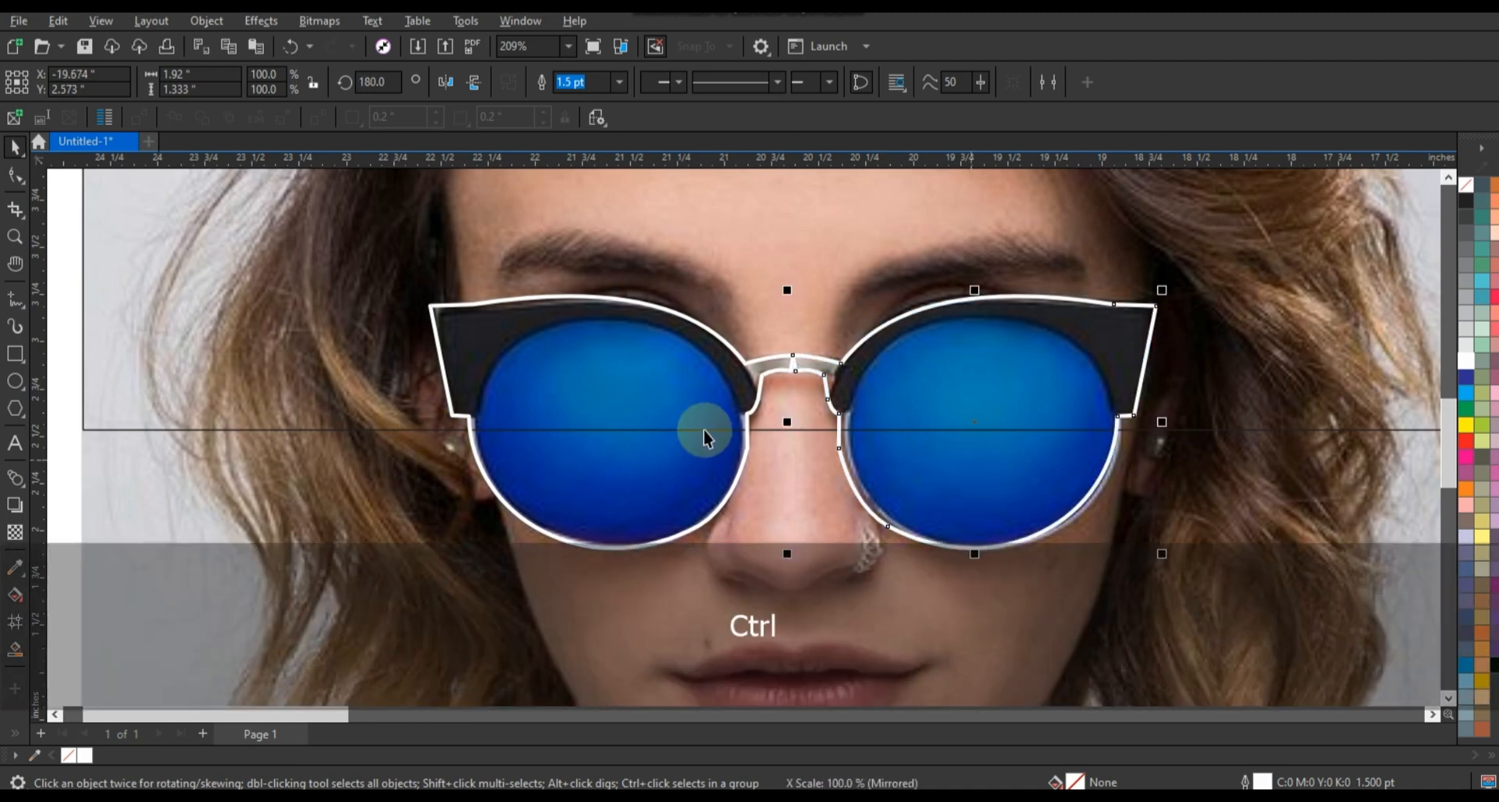
# Step: Weld the two outline halves into one glasses shape and stretch it to 3.847 inches wide
pyautogui.keyDown('shift'); pyautogui.click(536, 345); pyautogui.keyUp('shift')
pyautogui.click(541, 80)
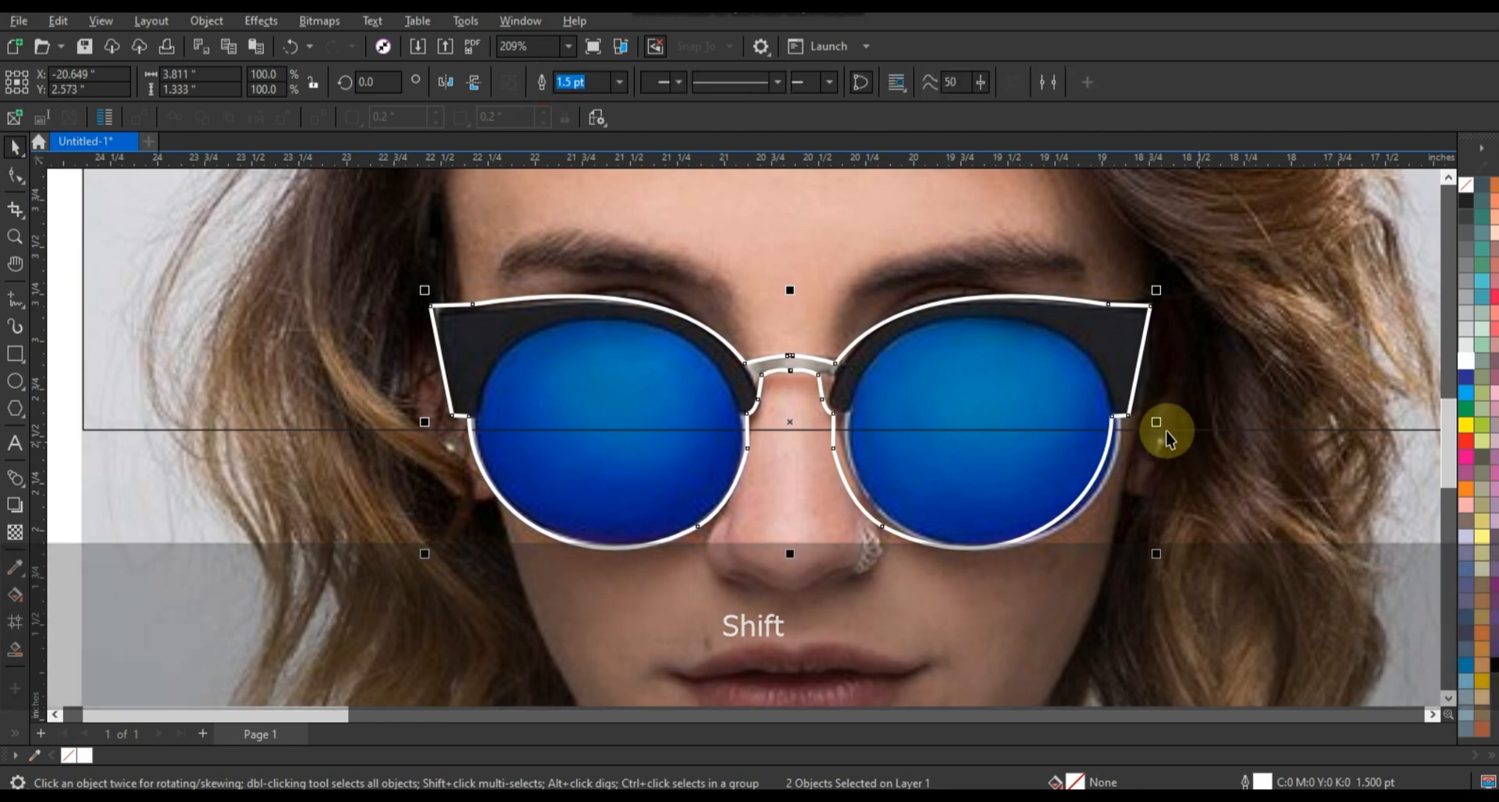
pyautogui.moveTo(1157, 424); pyautogui.dragTo(1163, 427)
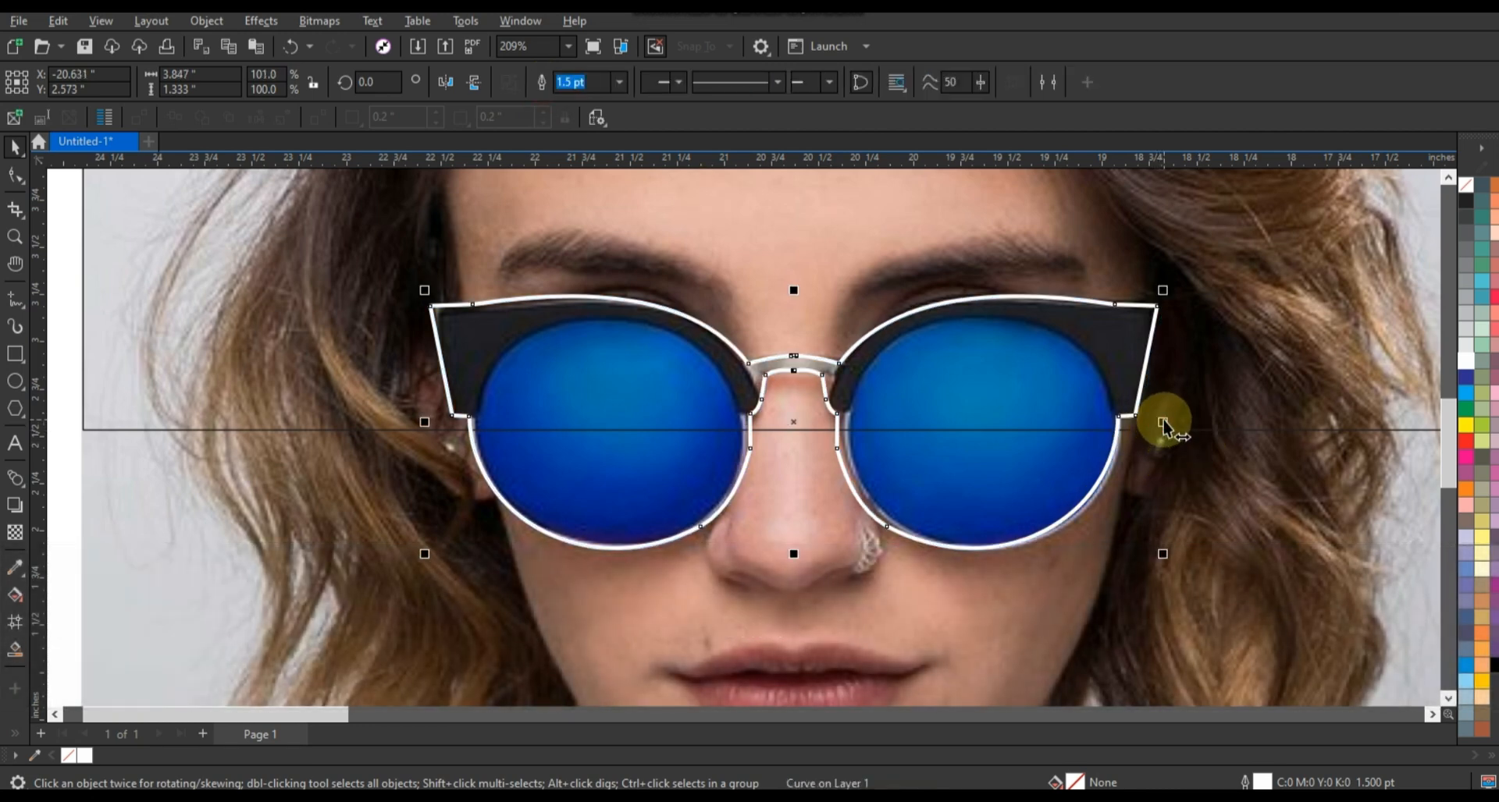
# Step: Delete the surplus nodes on the lenses' inner rims and reshape the right lens's inner edge
pyautogui.click(15, 175)
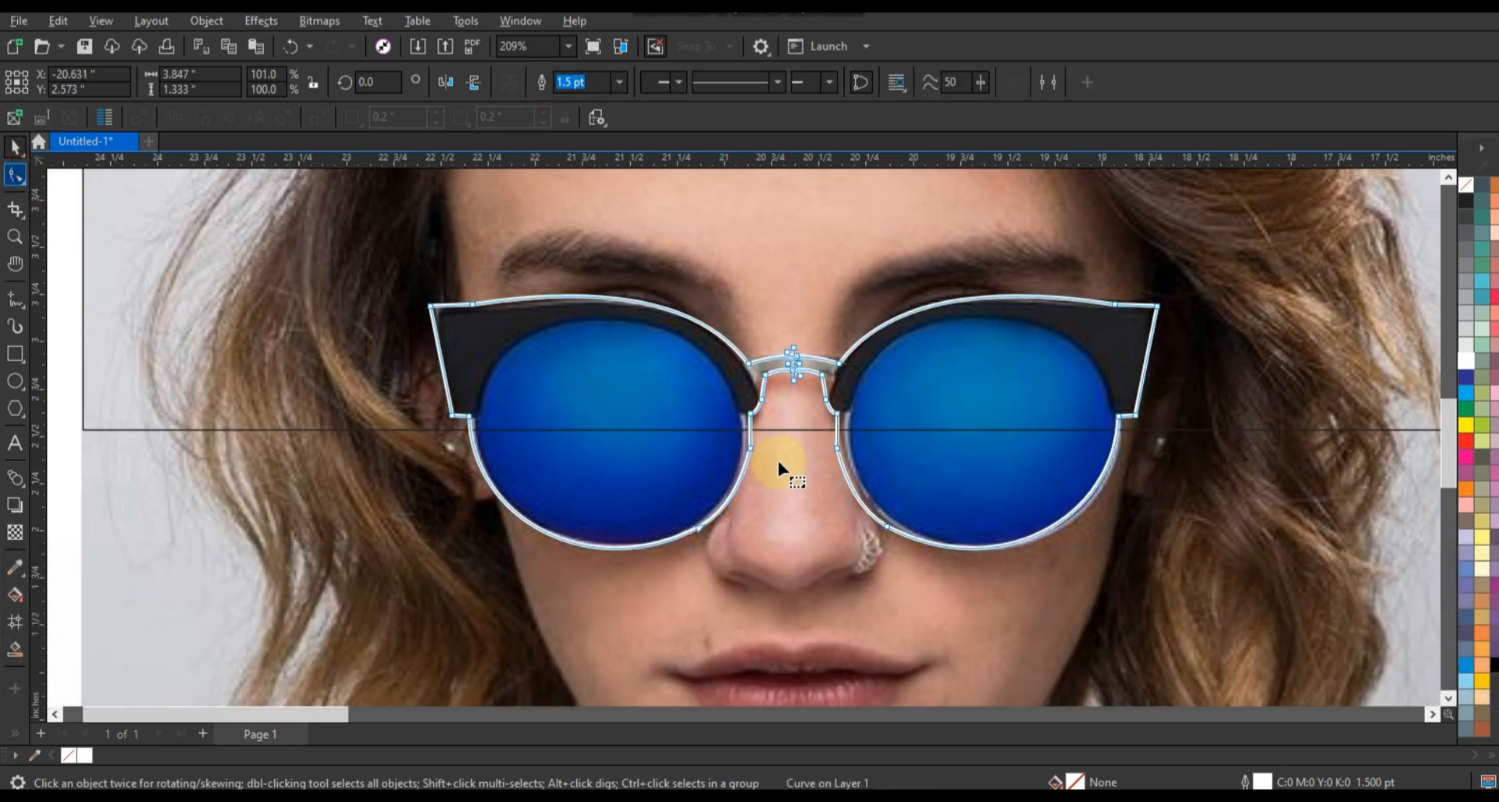
pyautogui.click(836, 447)
pyautogui.press('Delete')
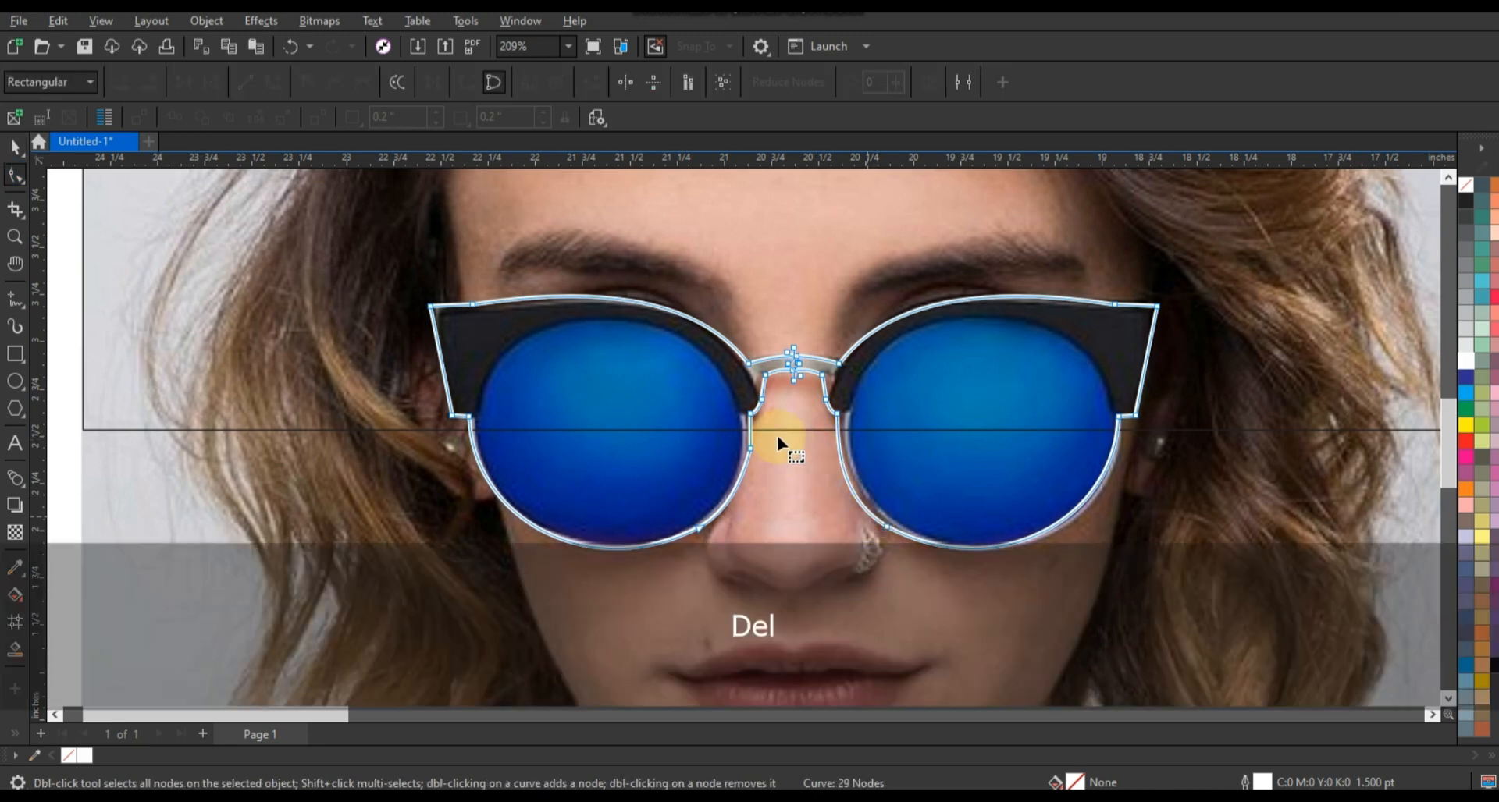
pyautogui.click(730, 495)
pyautogui.moveTo(846, 481); pyautogui.dragTo(845, 487)
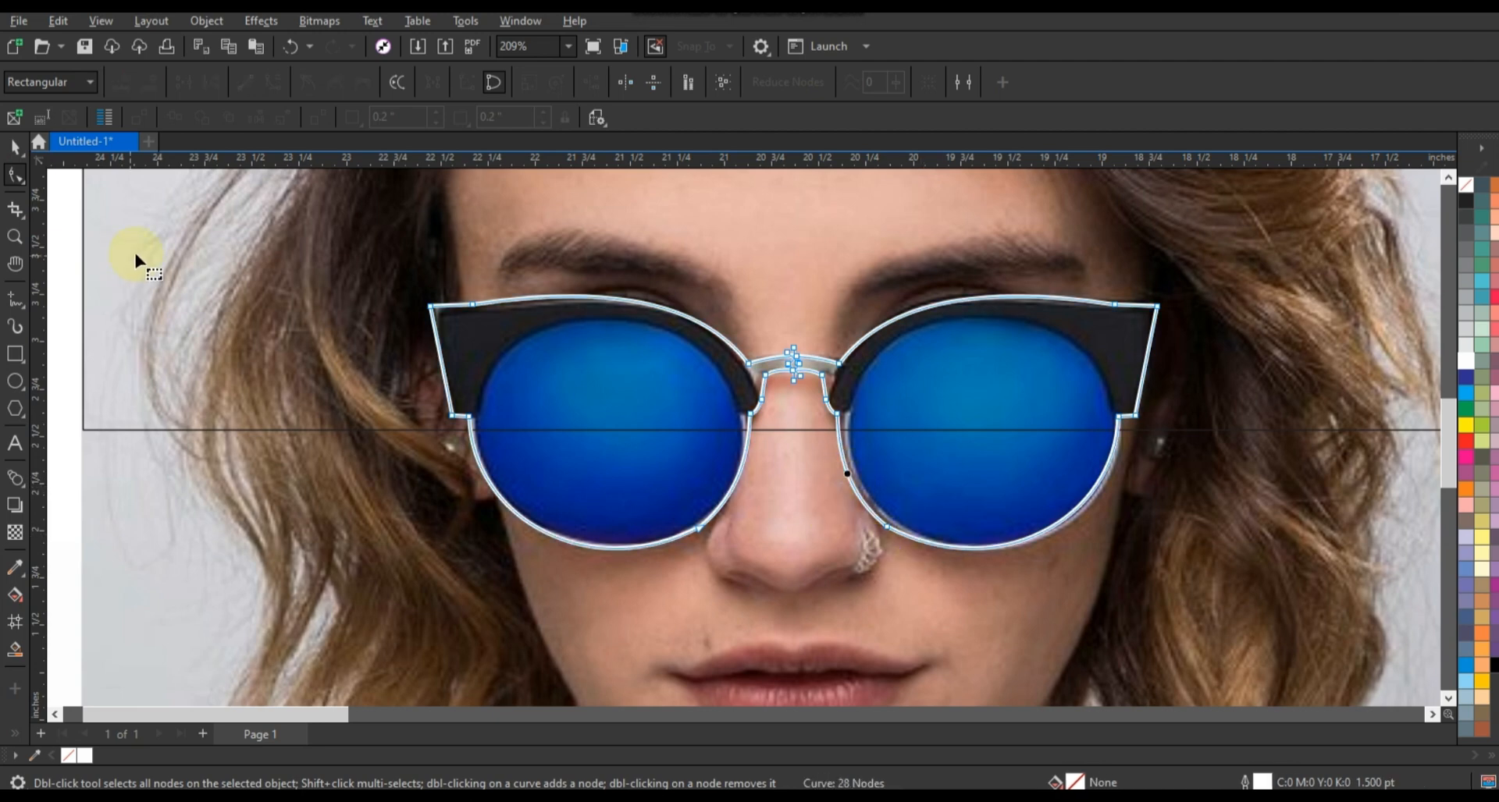
pyautogui.click(18, 145)
pyautogui.press('Escape')
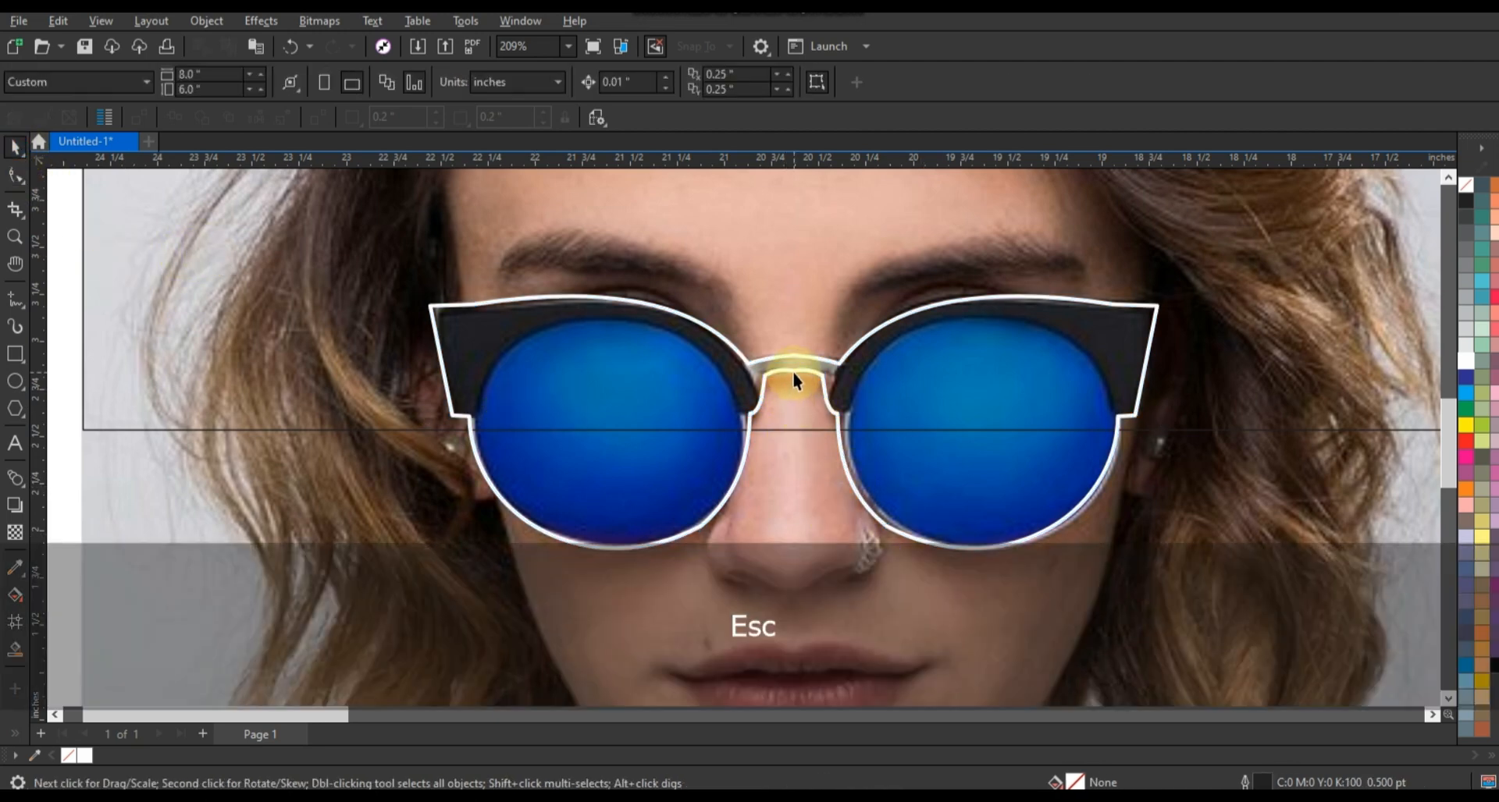
# Step: Cut the glasses shape out of the upper rectangle and move the glasses outline to the blank area beside the portrait
pyautogui.click(794, 368)
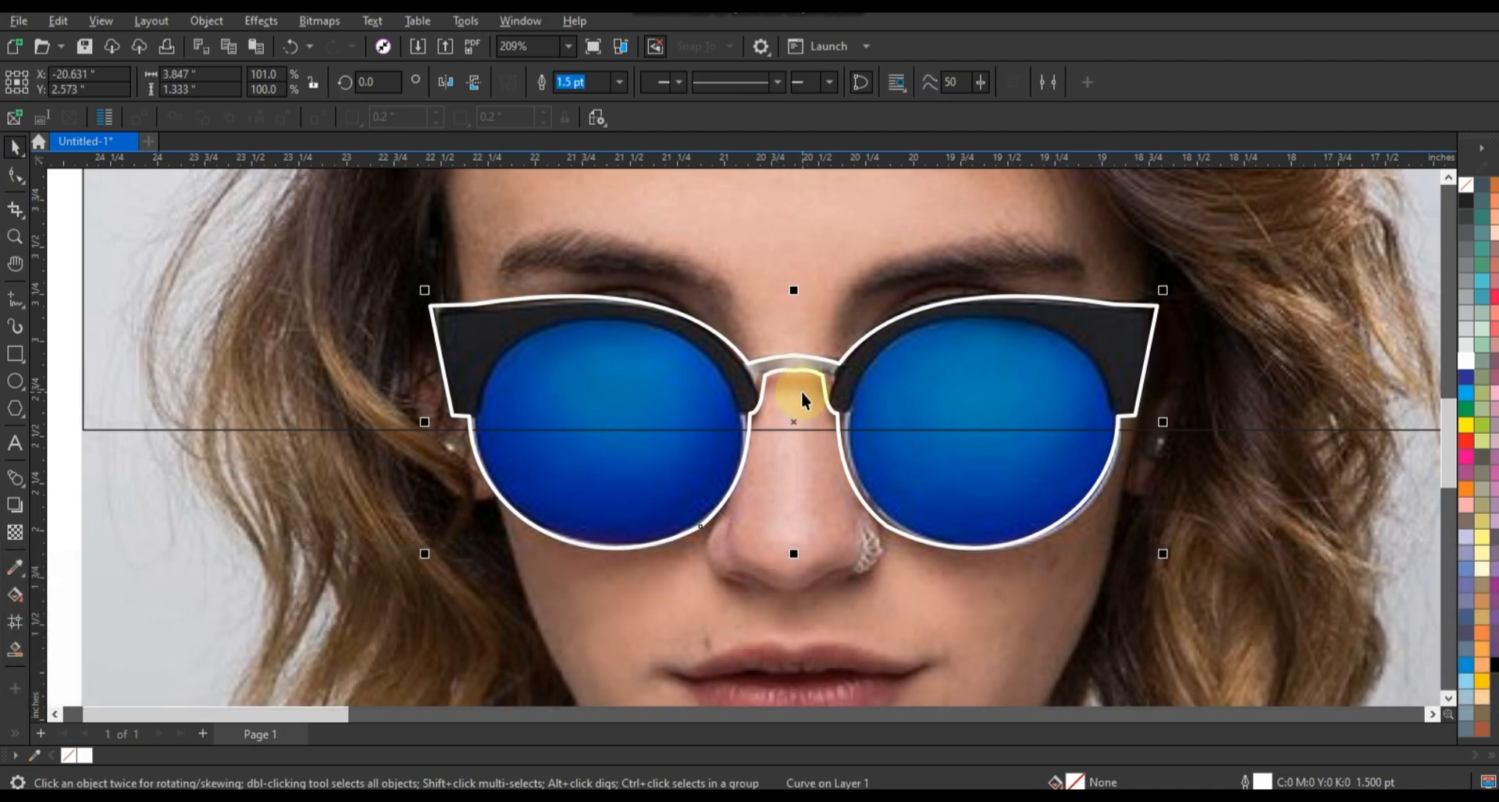
pyautogui.press('shift')
pyautogui.keyDown('shift'); pyautogui.click(1242, 430); pyautogui.keyUp('shift')
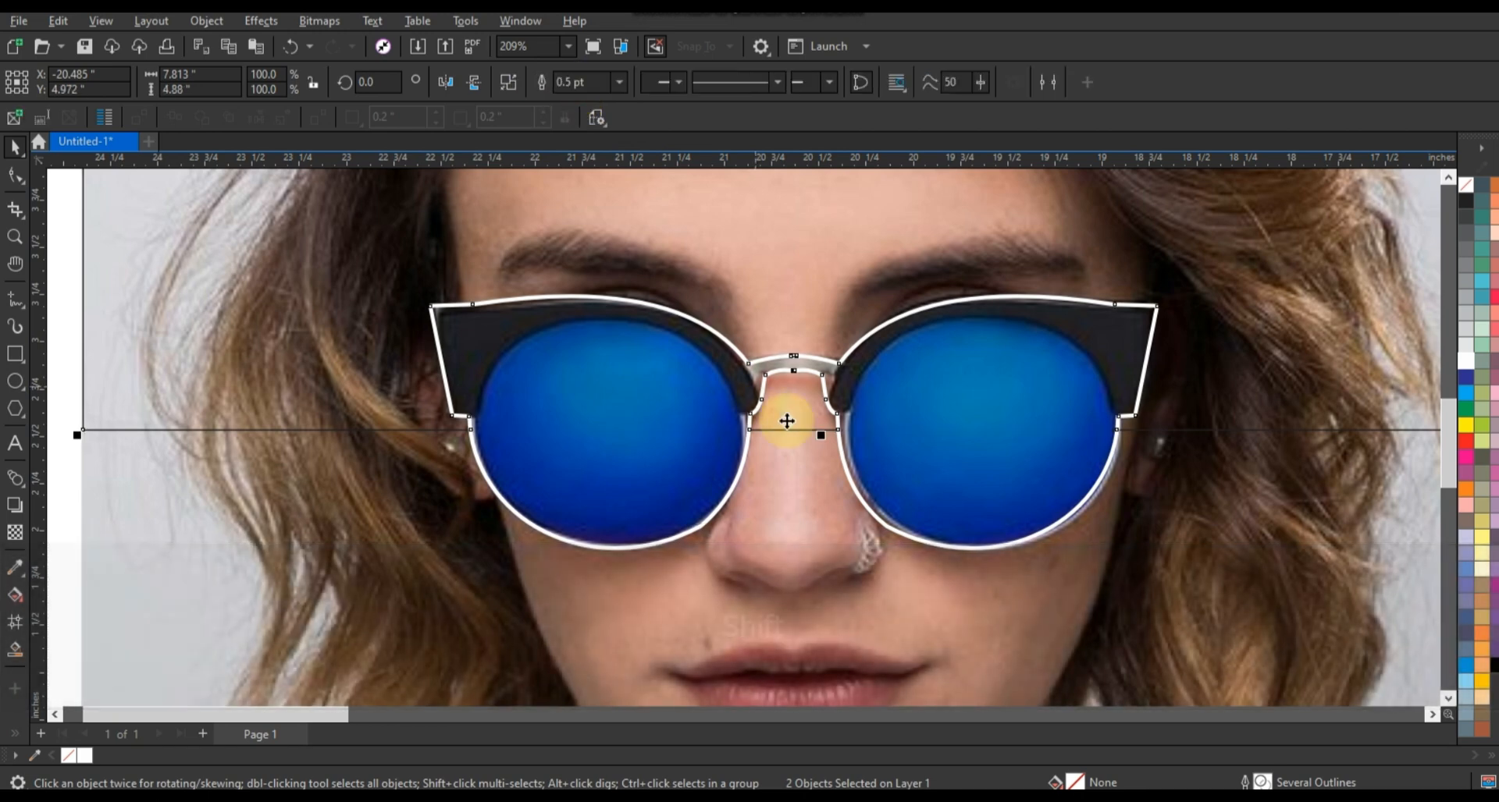
pyautogui.press('F3')
pyautogui.press('F3')
pyautogui.press('Escape')
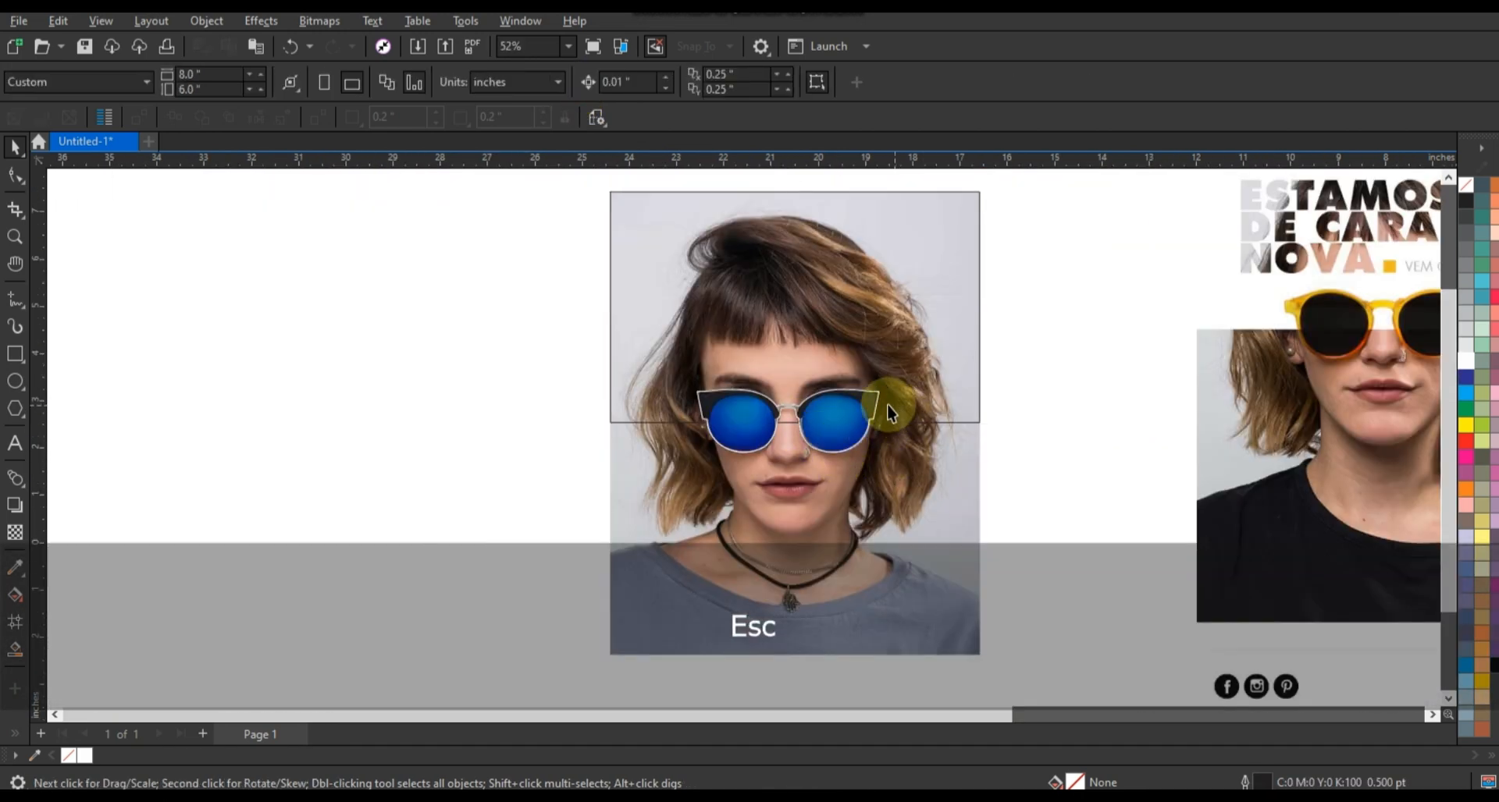
pyautogui.moveTo(853, 443); pyautogui.dragTo(636, 426)
# Step: Fill the cut-out rectangle over the portrait's upper half with white
pyautogui.click(641, 422)
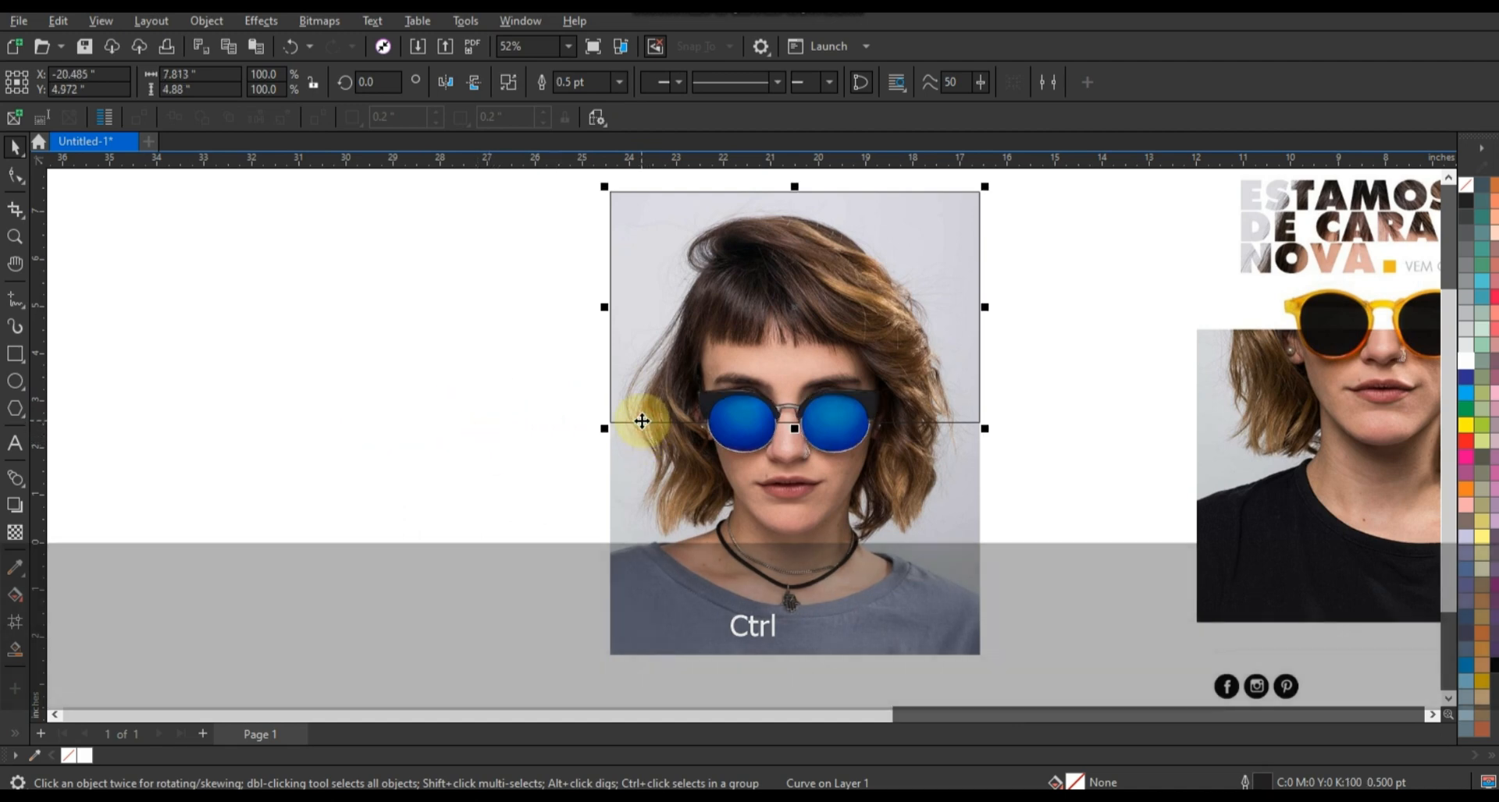
pyautogui.click(1466, 361)
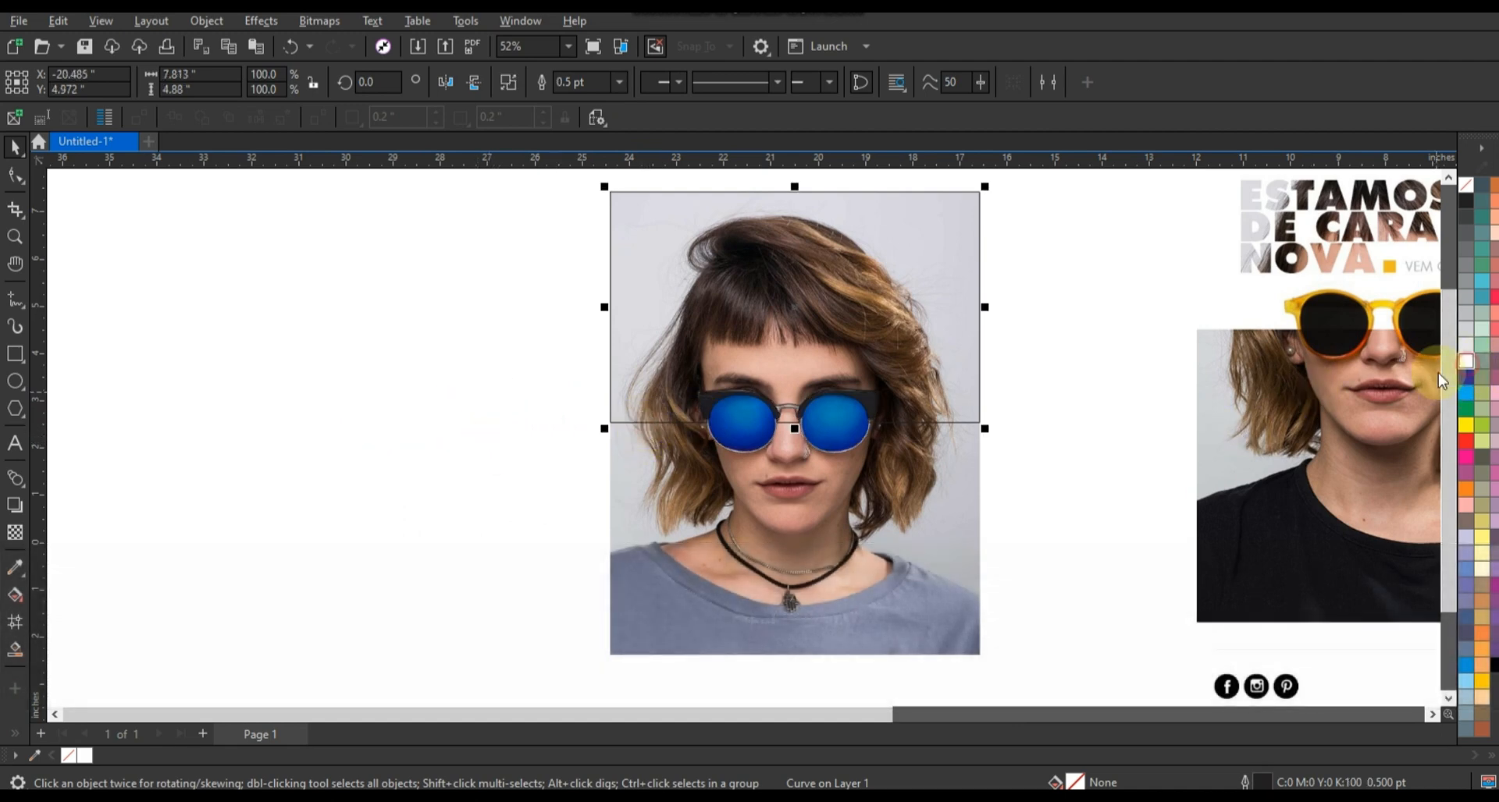
pyautogui.click(1097, 474)
pyautogui.press('F3')
pyautogui.press('Escape')
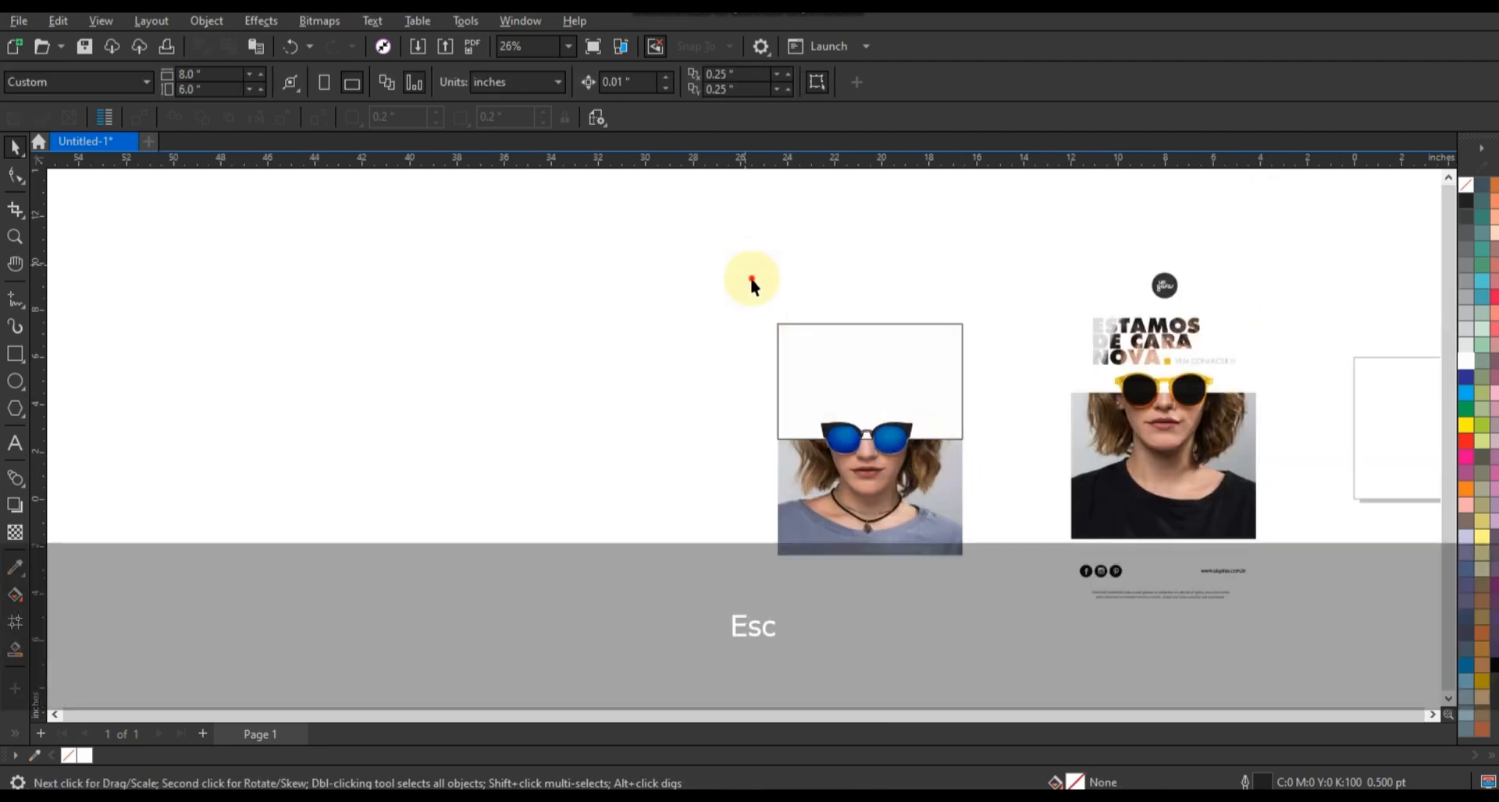
# Step: Move the reference poster closer to the masked portrait
pyautogui.moveTo(1327, 579); pyautogui.dragTo(1328, 581)
pyautogui.hotkey('shift', 'F2')
pyautogui.press('Escape')
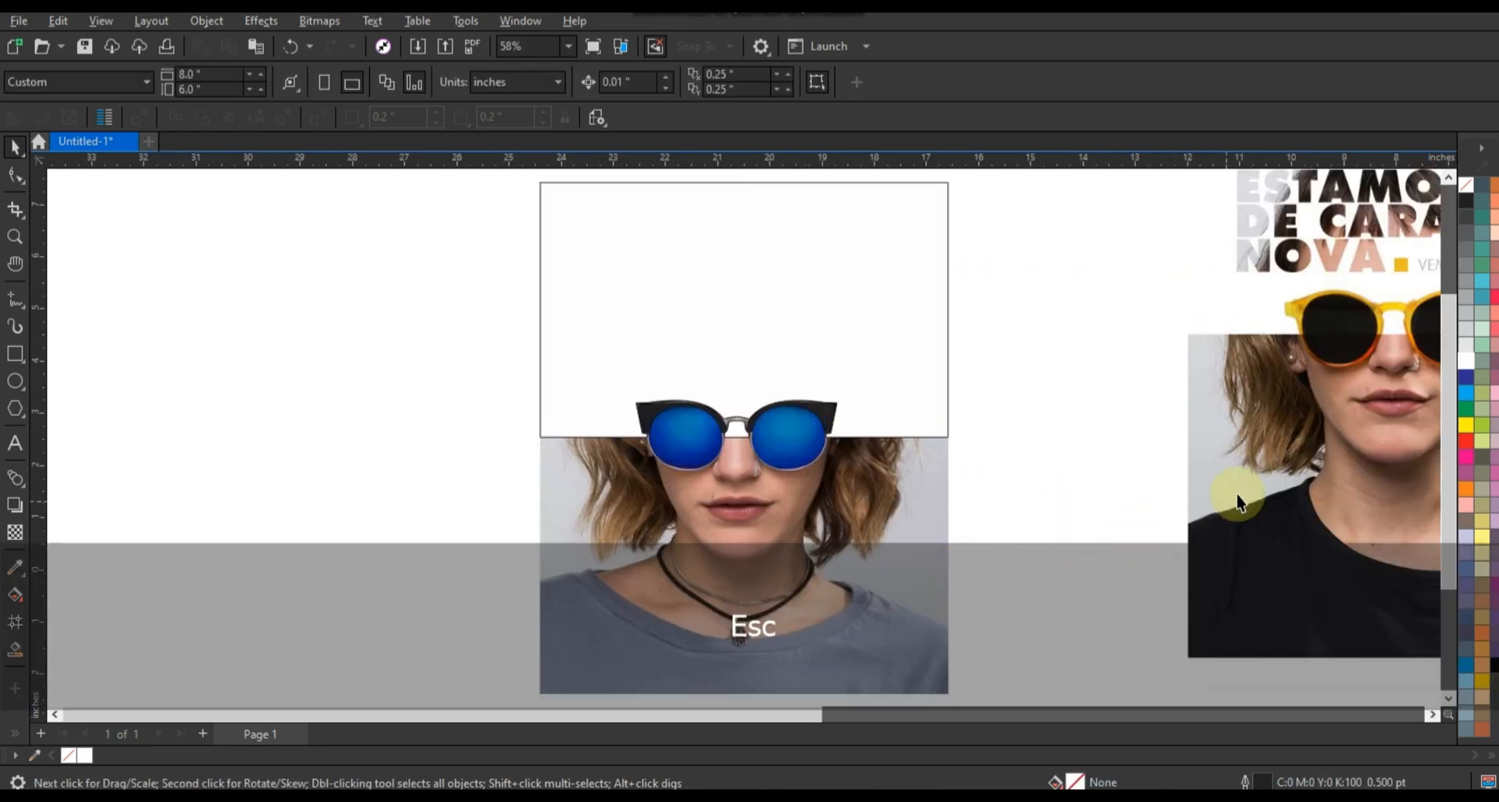
pyautogui.click(1125, 544)
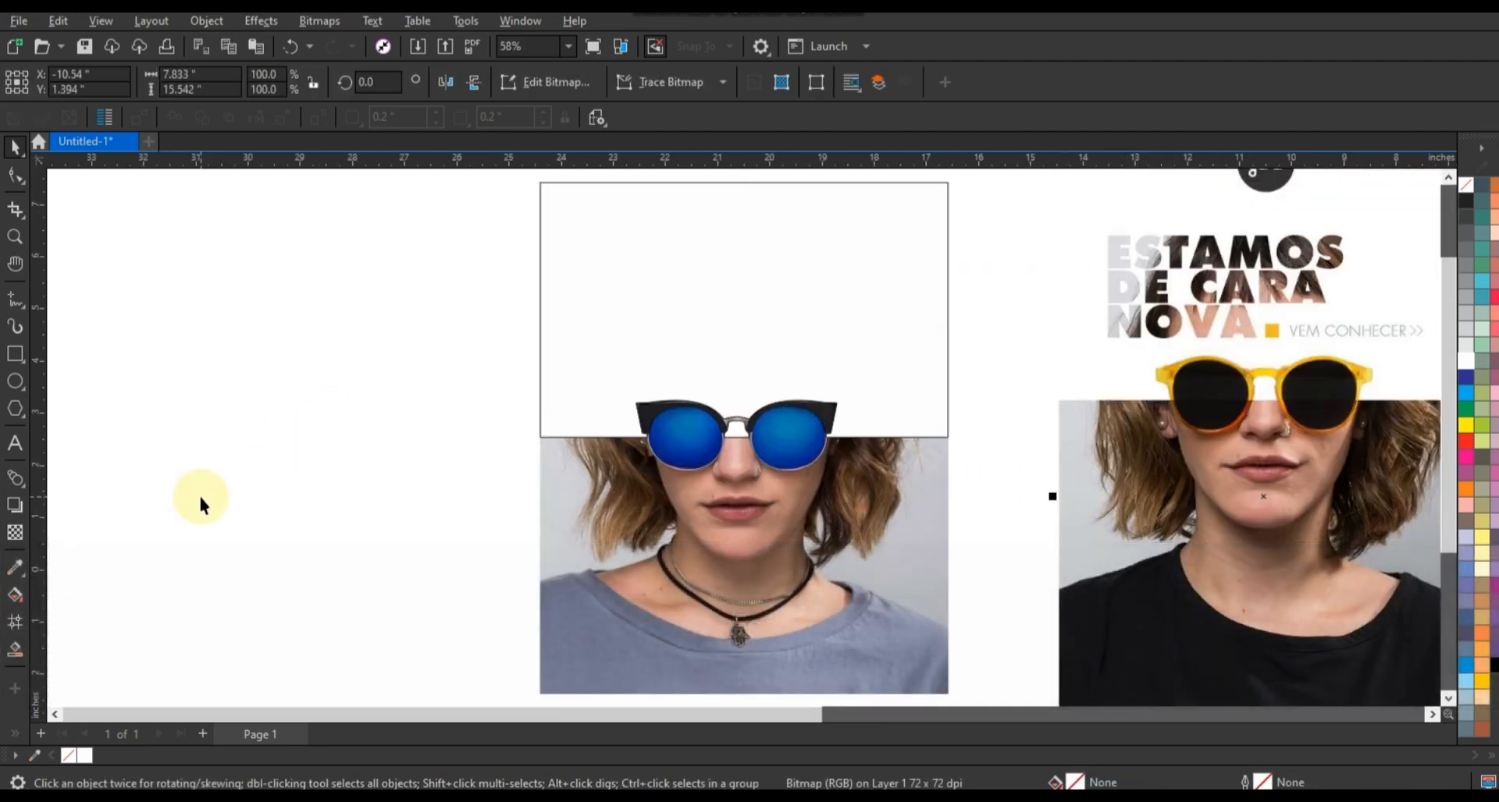
# Step: Add the three-line text "ESTAMOS / DE CARA / NOVA." in the blank area beside the portrait
pyautogui.click(16, 443)
pyautogui.click(169, 407)
pyautogui.press('capslock')
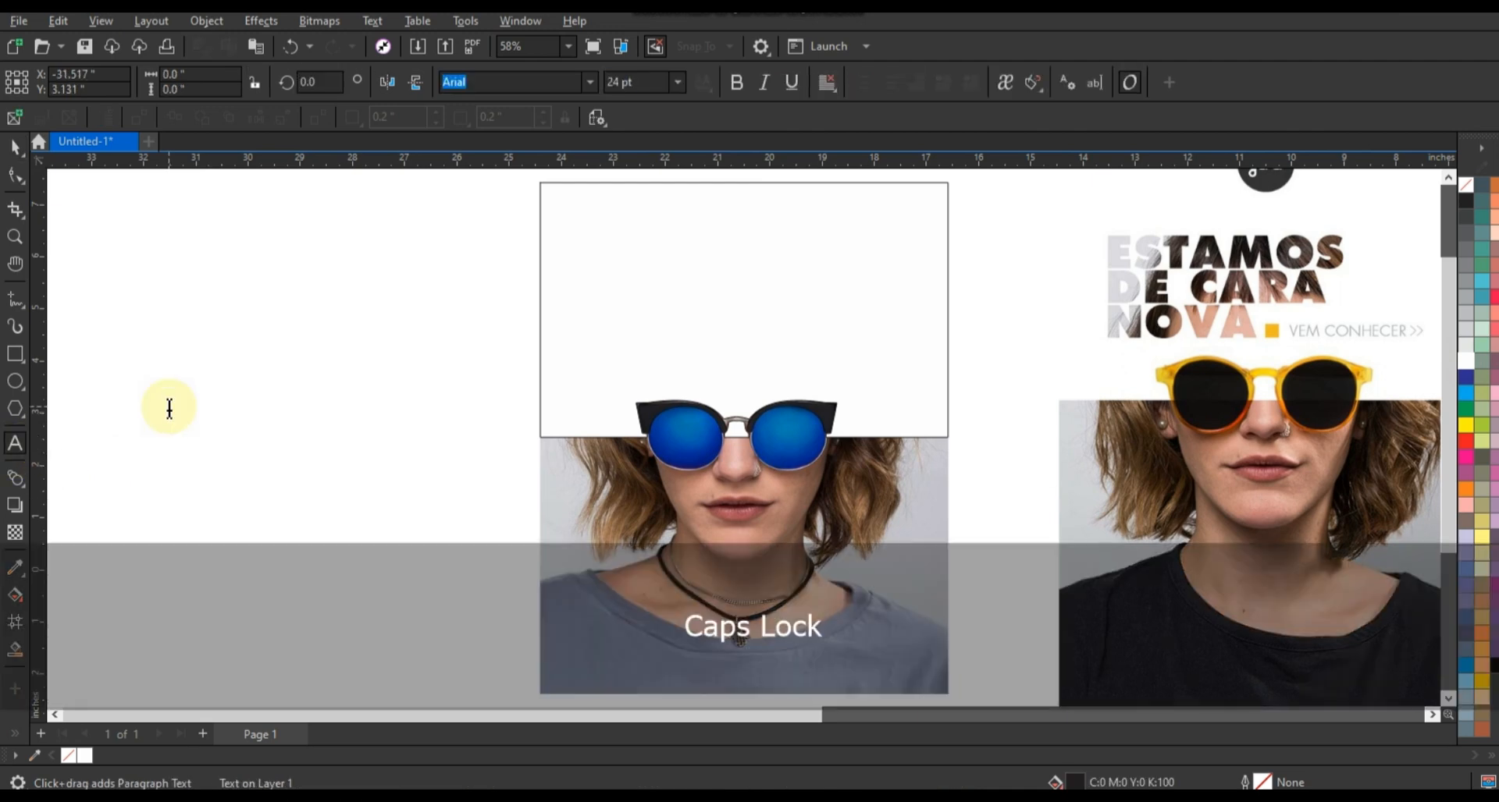
pyautogui.write('ESTAMOS')
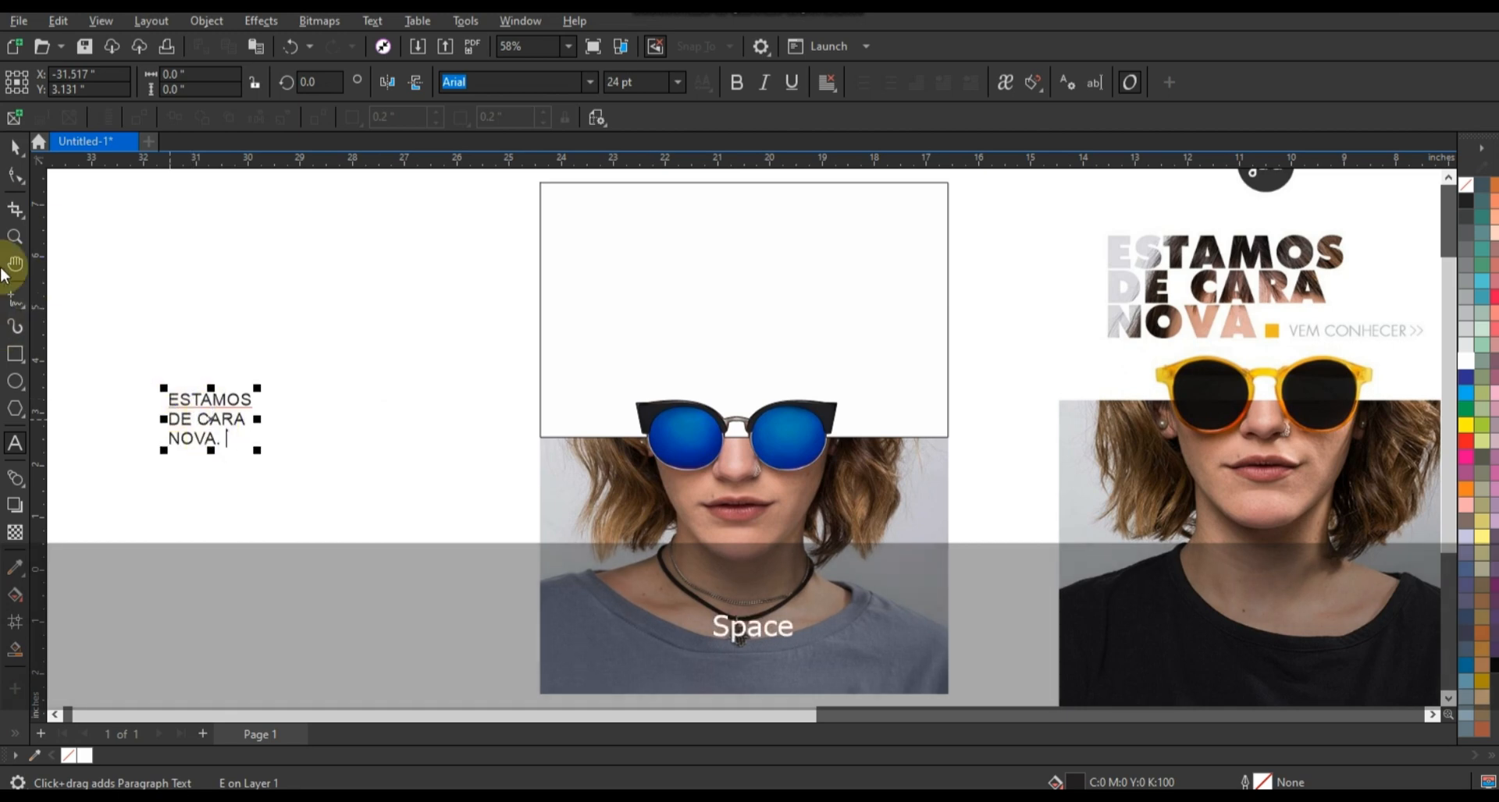
# Step: Set the headline's font to Gill Sans Ultra Bold Condensed and tighten its line spacing
pyautogui.click(15, 148)
pyautogui.press('F10')
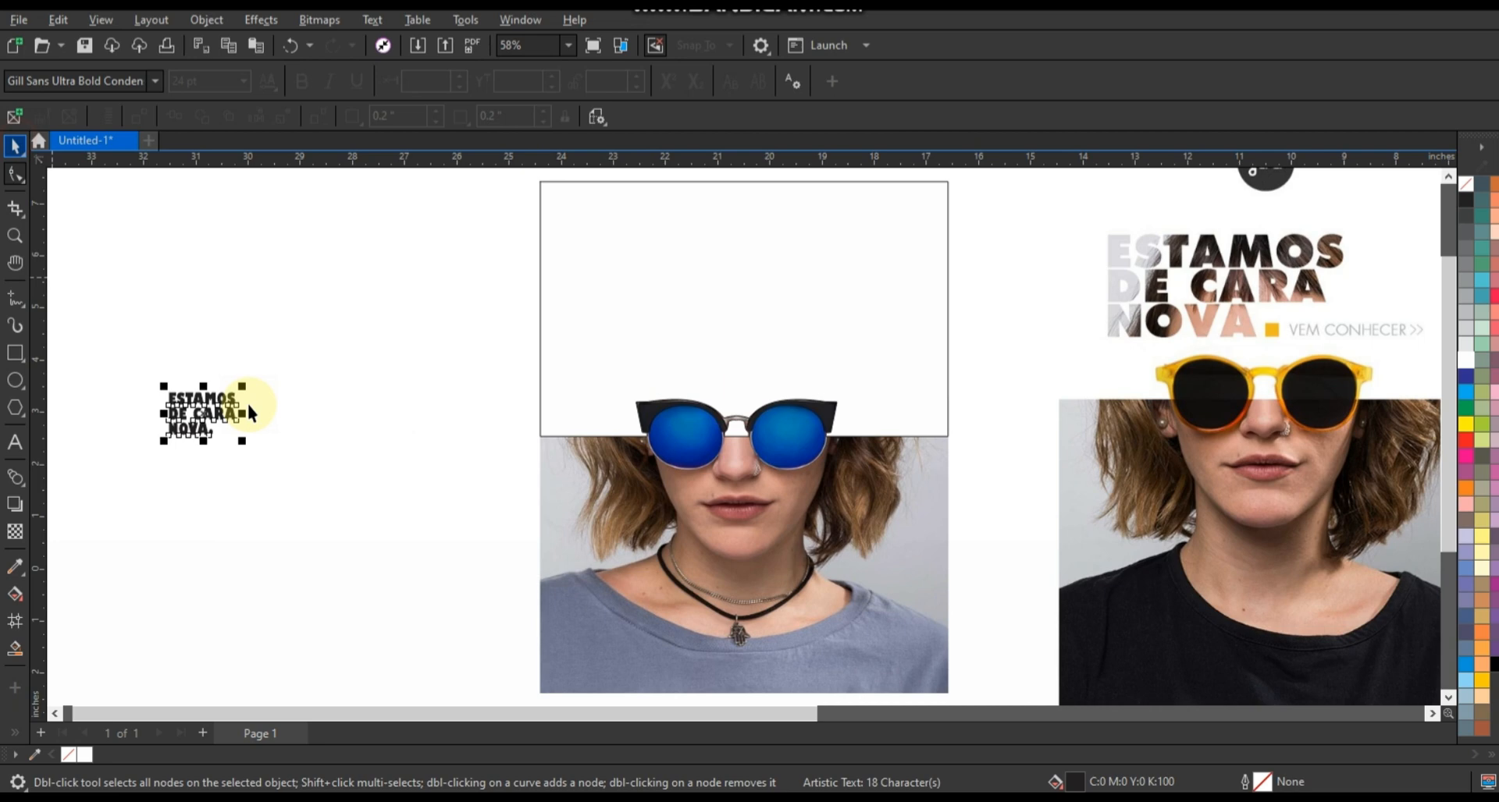
pyautogui.press('space')
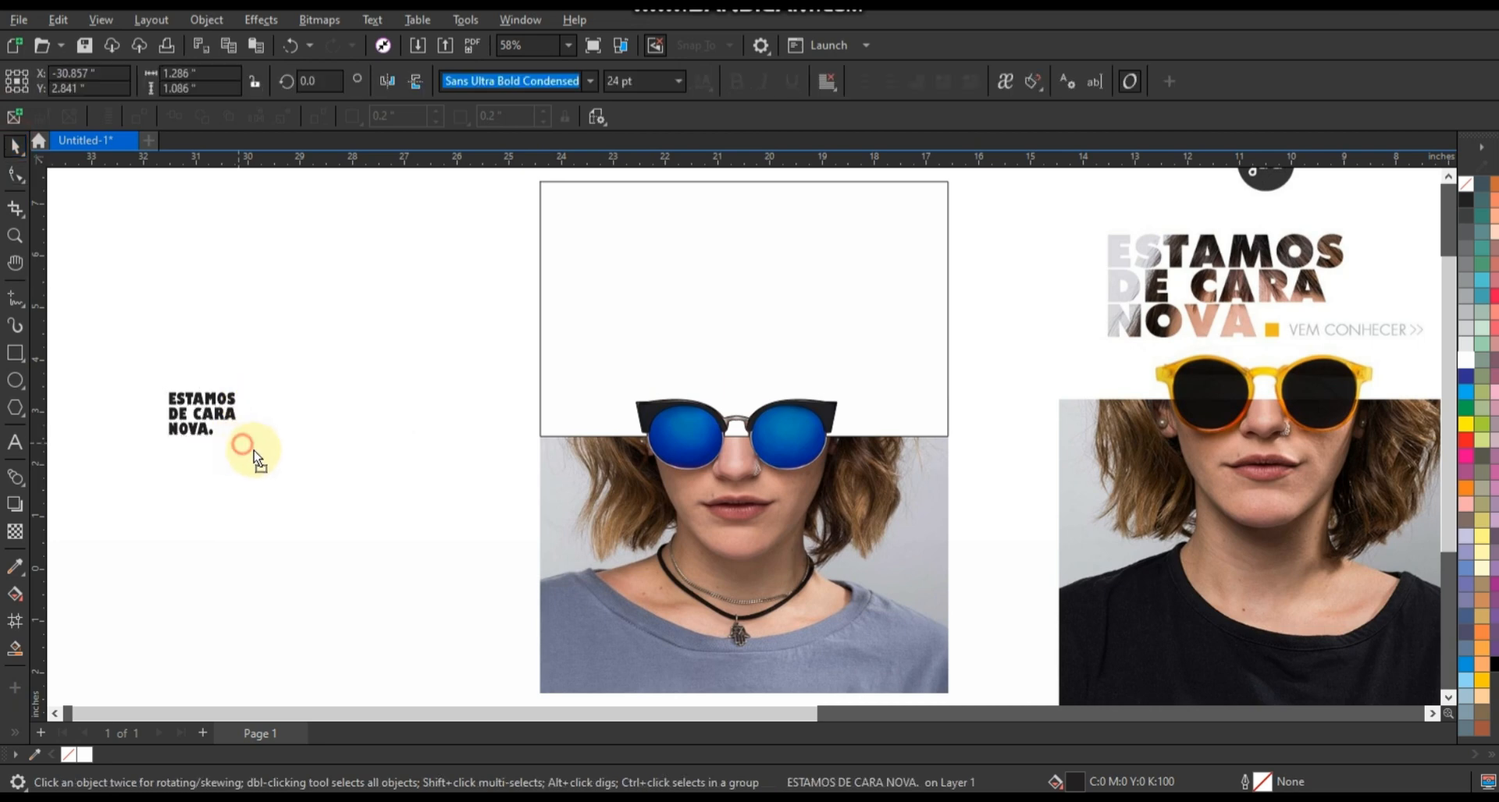
# Step: Delete the leftover white glasses outline beside the headline
pyautogui.hotkey('ctrl', 'v')
pyautogui.hotkey('ctrl', 'z')
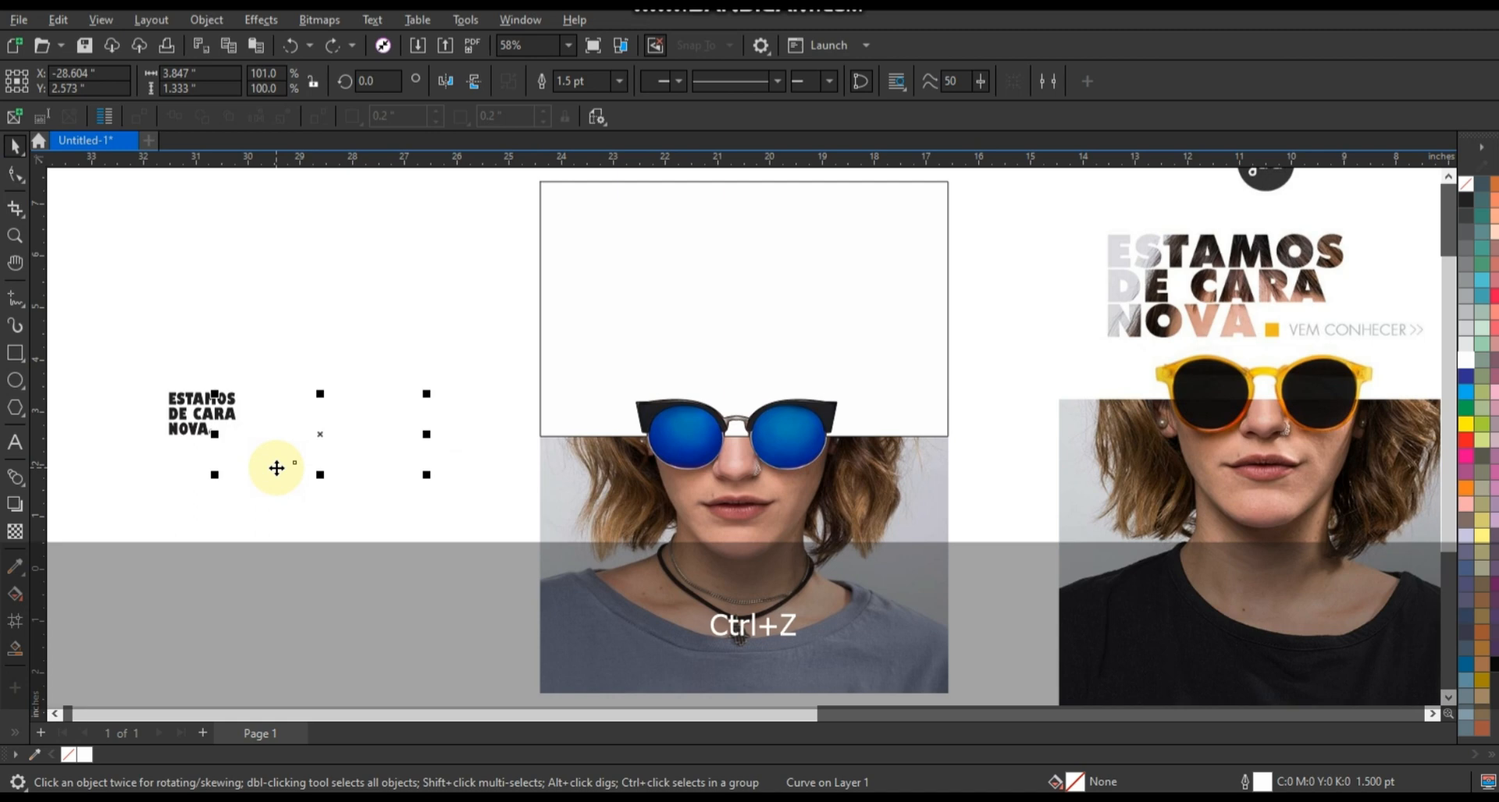
pyautogui.press('Delete')
# Step: Enlarge the headline to about 76.5 pt and place it on the white area above the glasses
pyautogui.click(214, 423)
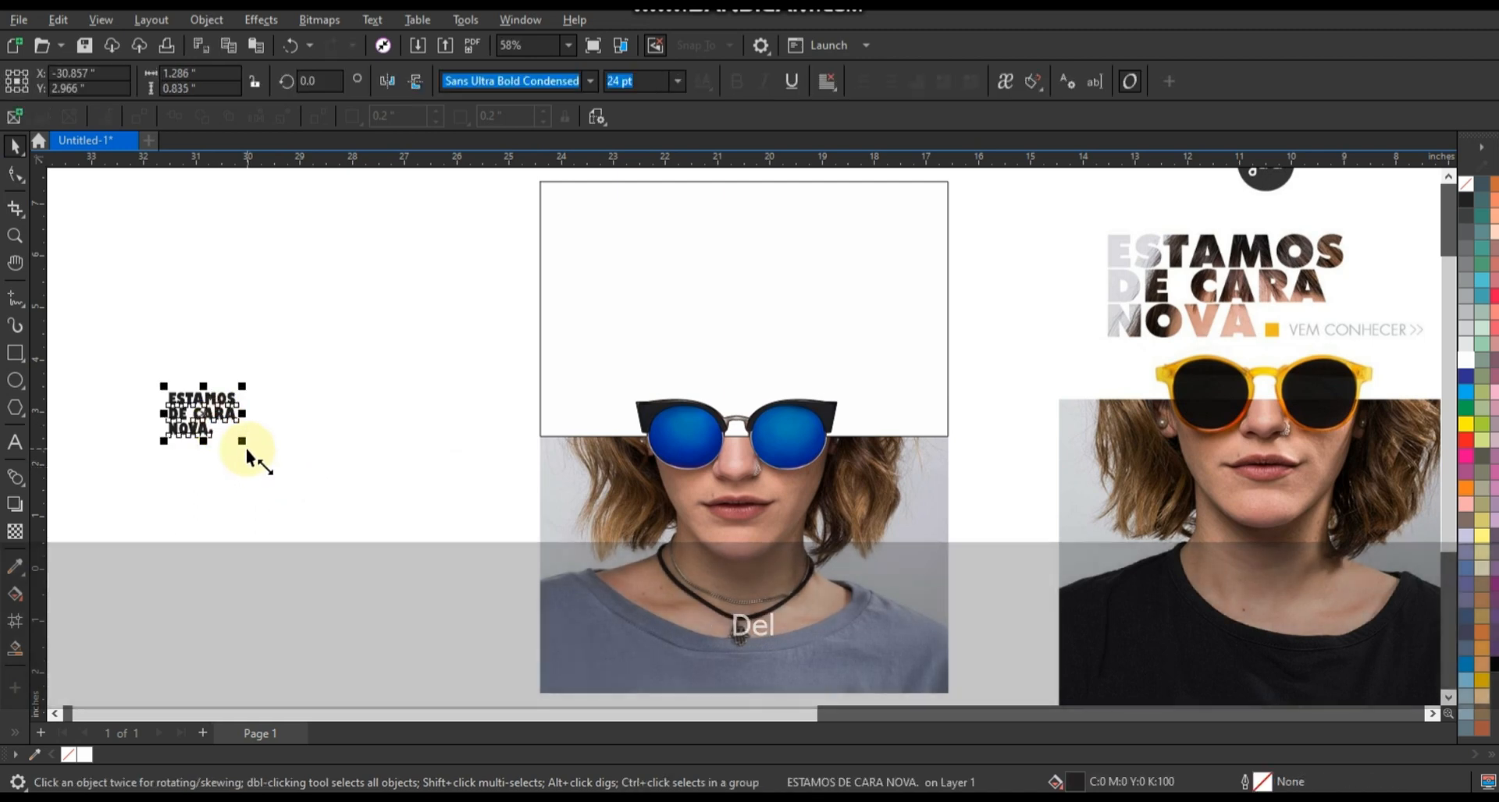
pyautogui.moveTo(246, 451); pyautogui.dragTo(392, 550)
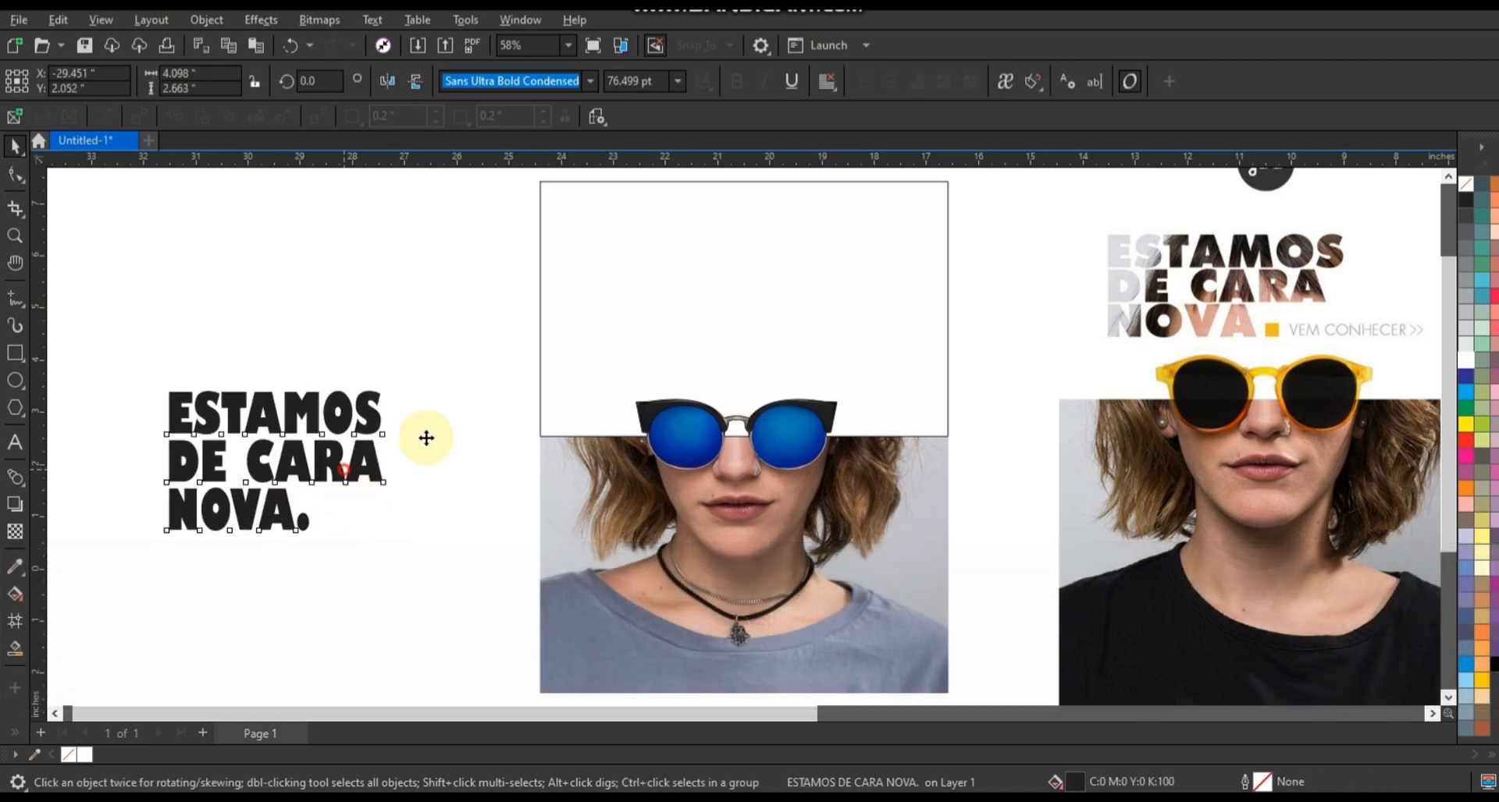
pyautogui.moveTo(345, 476); pyautogui.dragTo(740, 306)
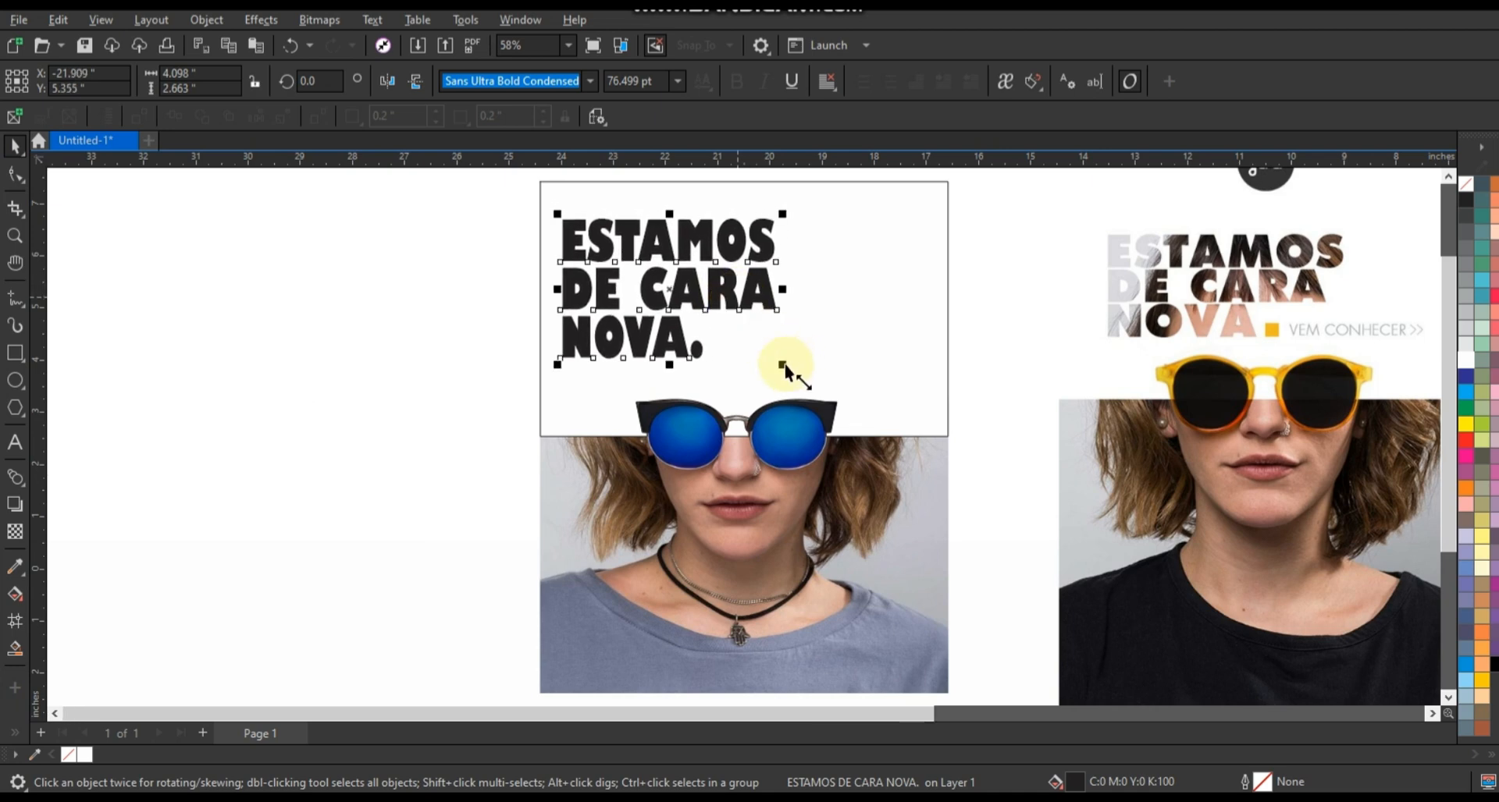
# Step: Widen the headline's character spacing and stretch the text to 4.819 inches wide
pyautogui.click(15, 173)
pyautogui.moveTo(782, 372); pyautogui.dragTo(821, 367)
pyautogui.click(15, 145)
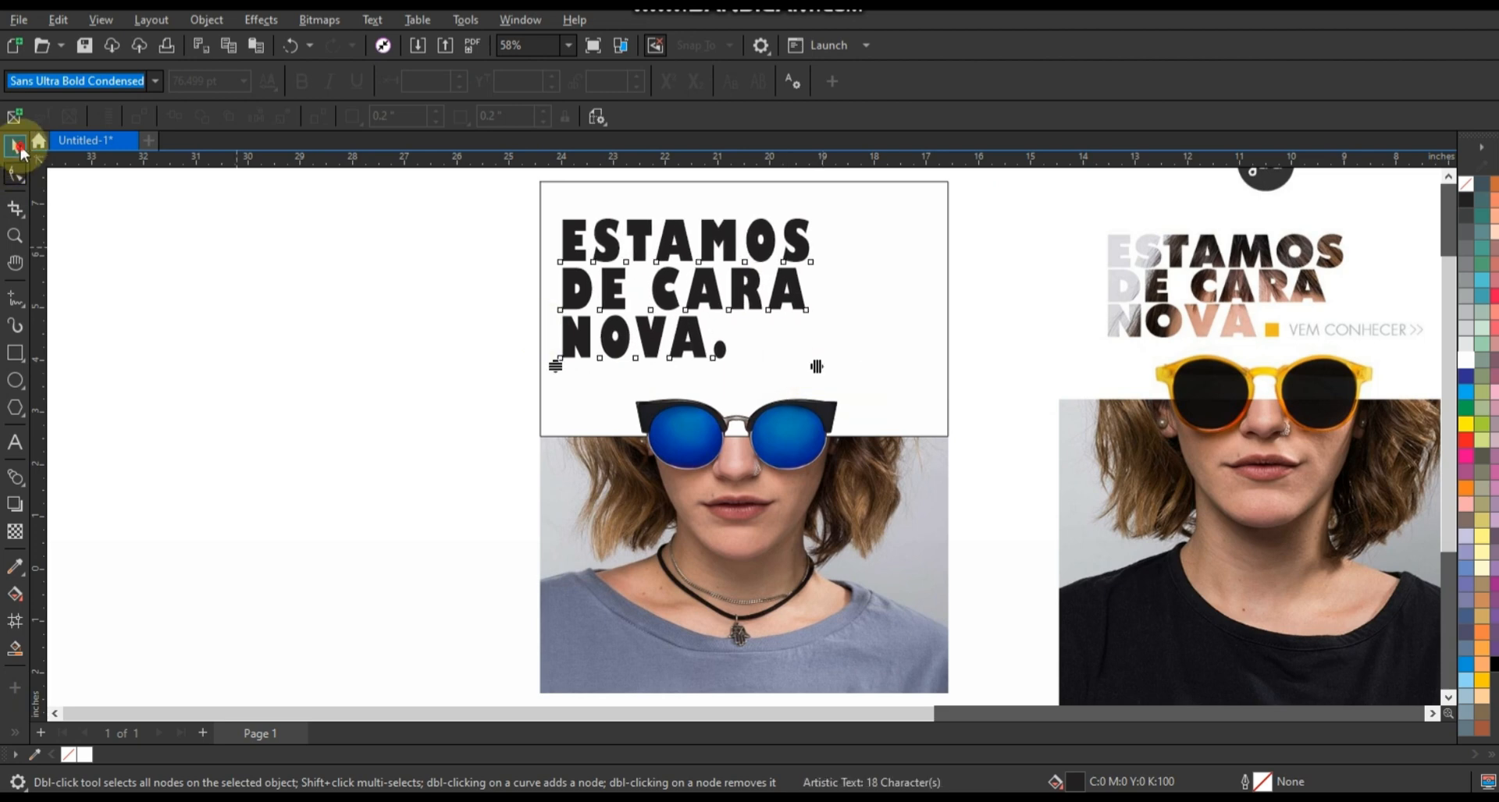
pyautogui.press('space')
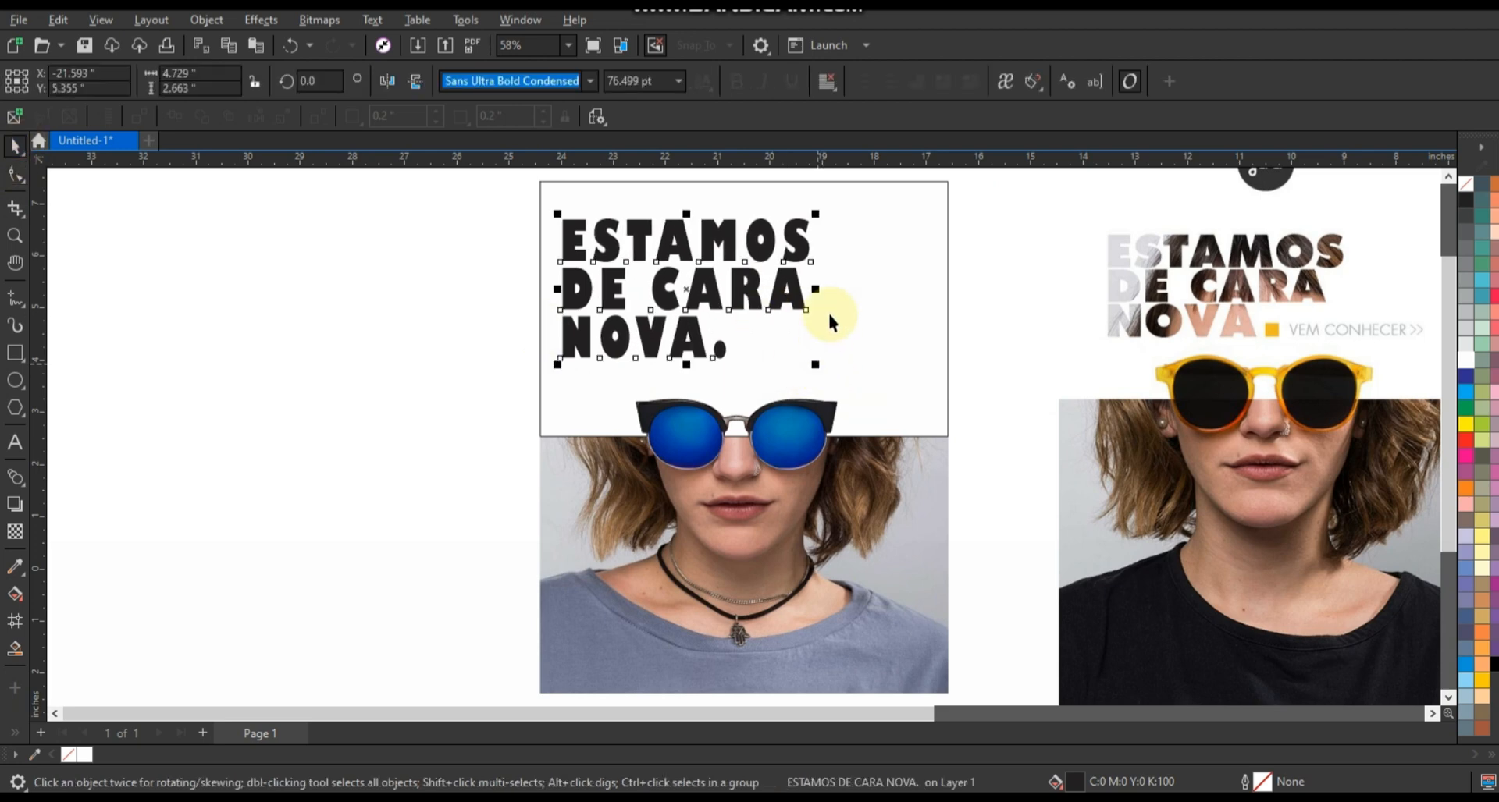
pyautogui.moveTo(821, 295); pyautogui.dragTo(825, 296)
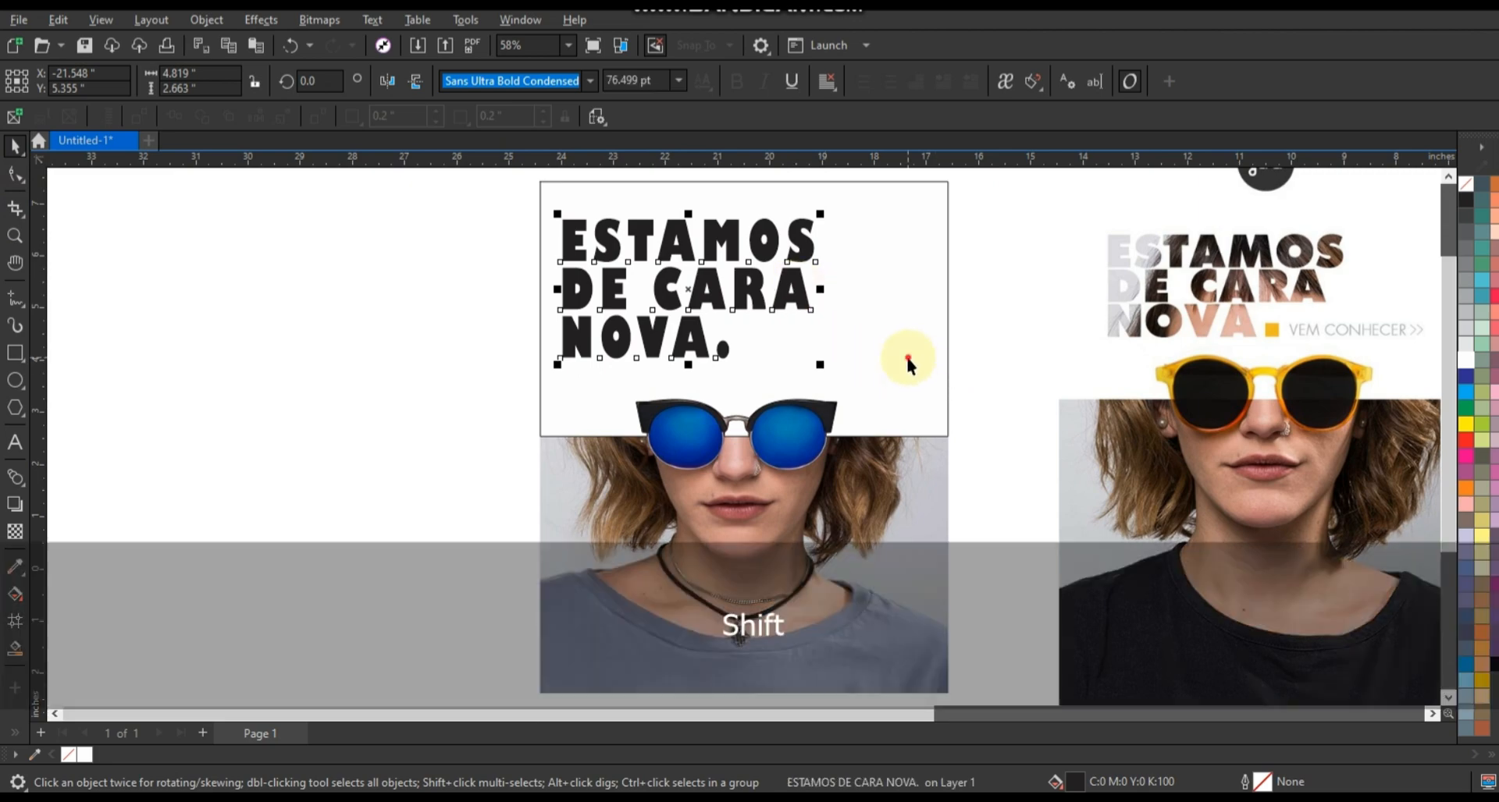
# Step: Combine the headline with the white rectangle so the photo fills the letters, and remove the shape's outline
pyautogui.keyDown('shift'); pyautogui.click(905, 355); pyautogui.keyUp('shift')
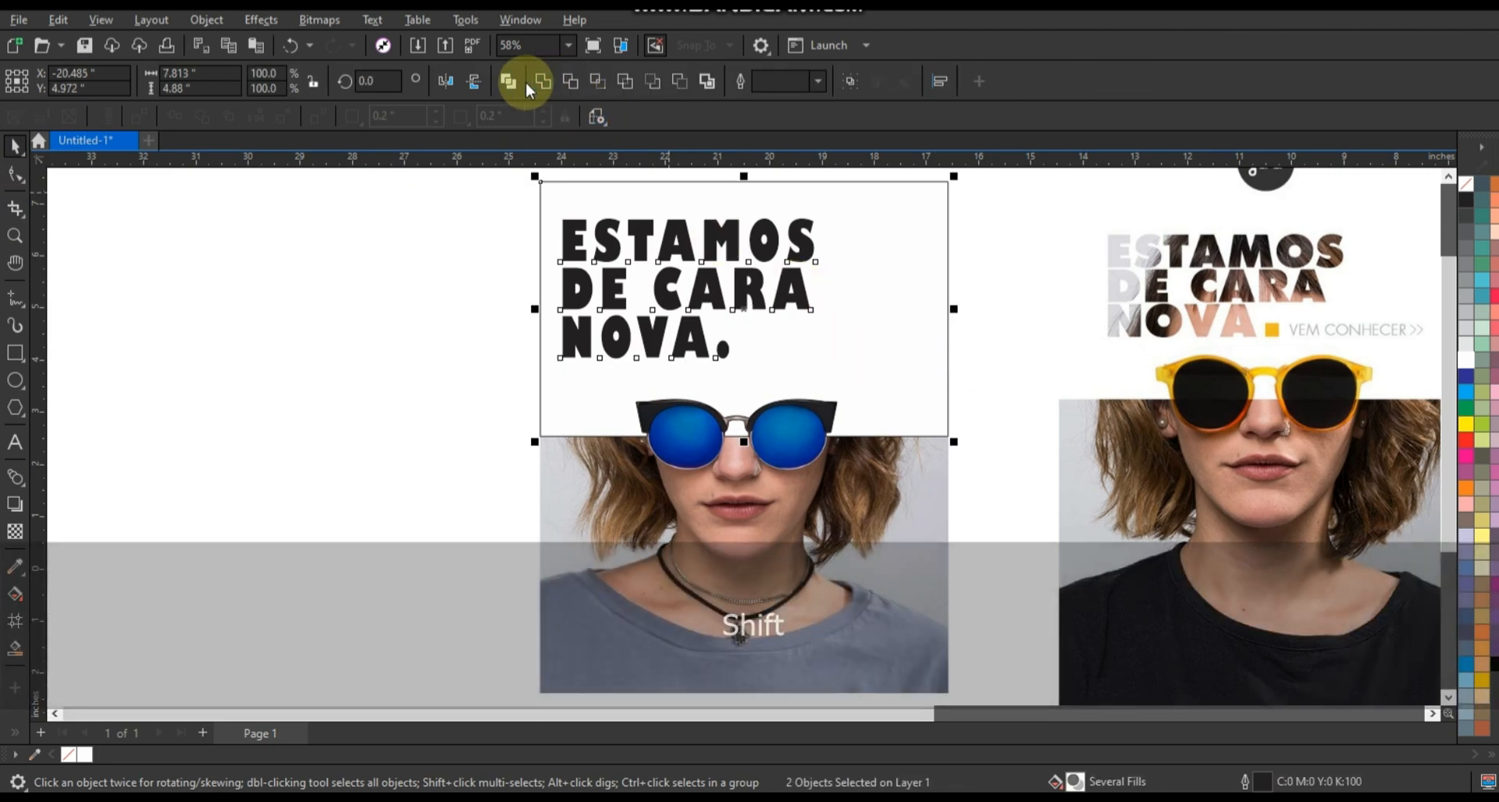
pyautogui.click(508, 80)
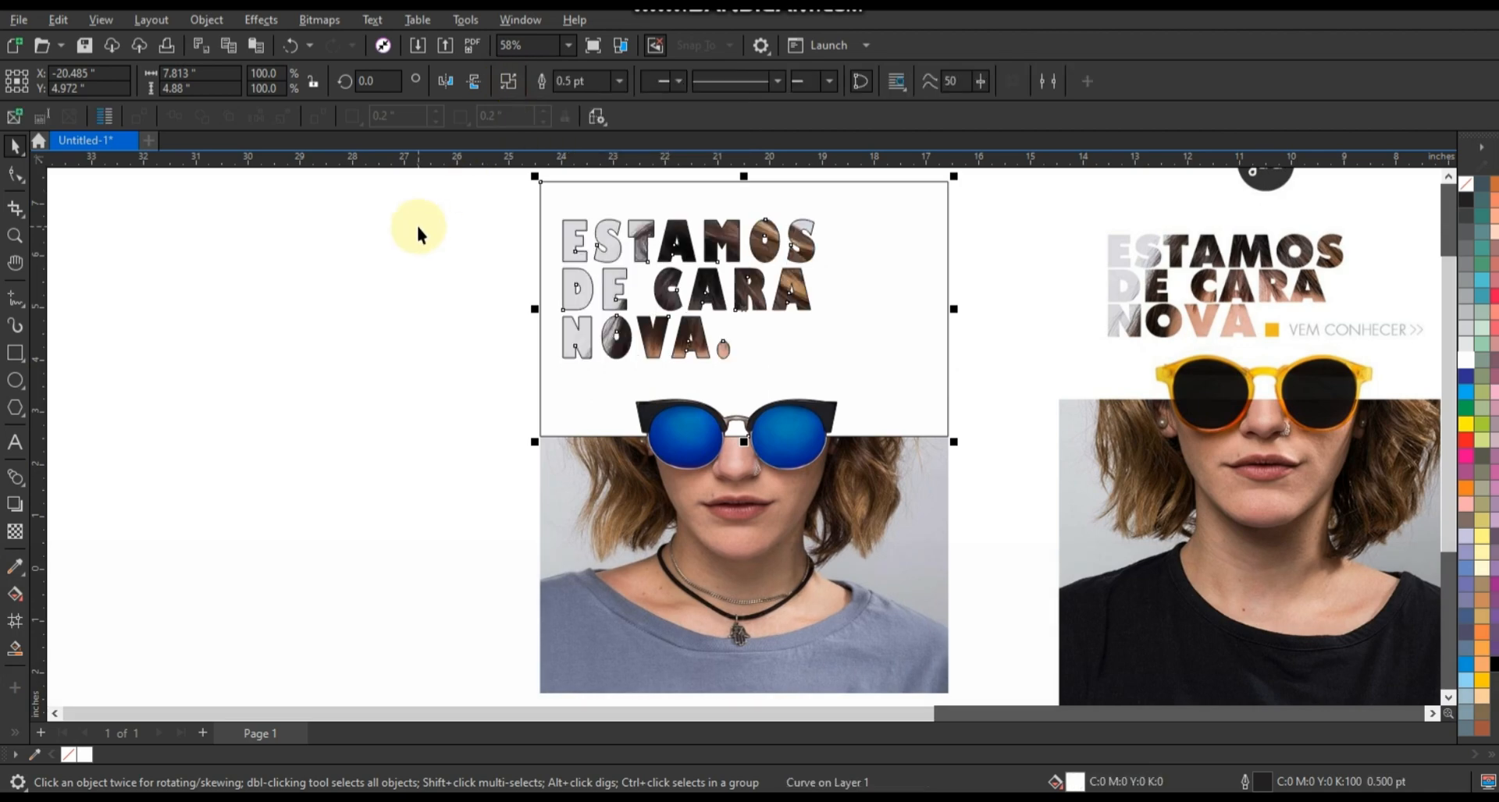
pyautogui.click(417, 225)
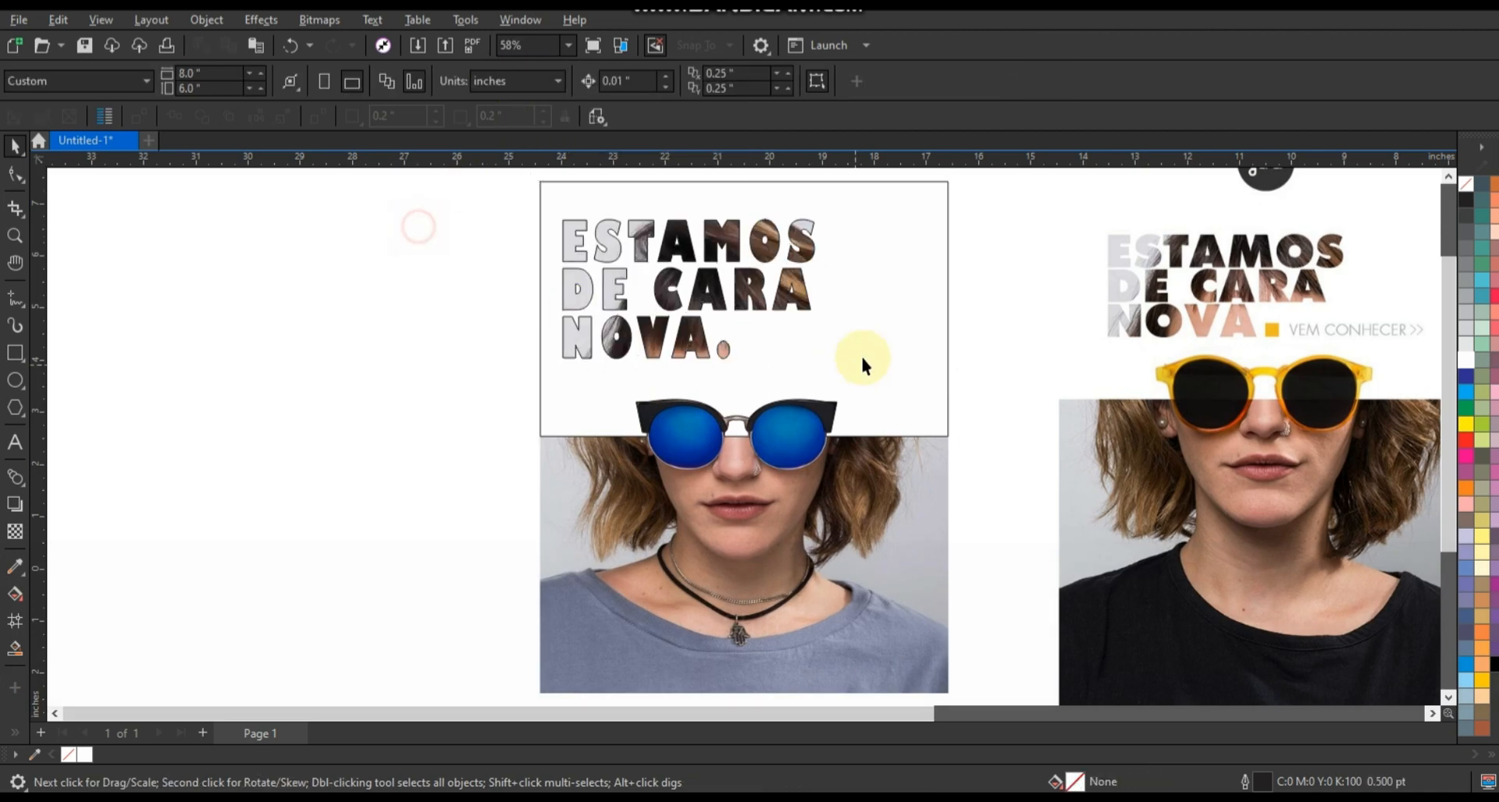
pyautogui.rightClick(1466, 184)
pyautogui.click(1397, 194)
pyautogui.click(1005, 339)
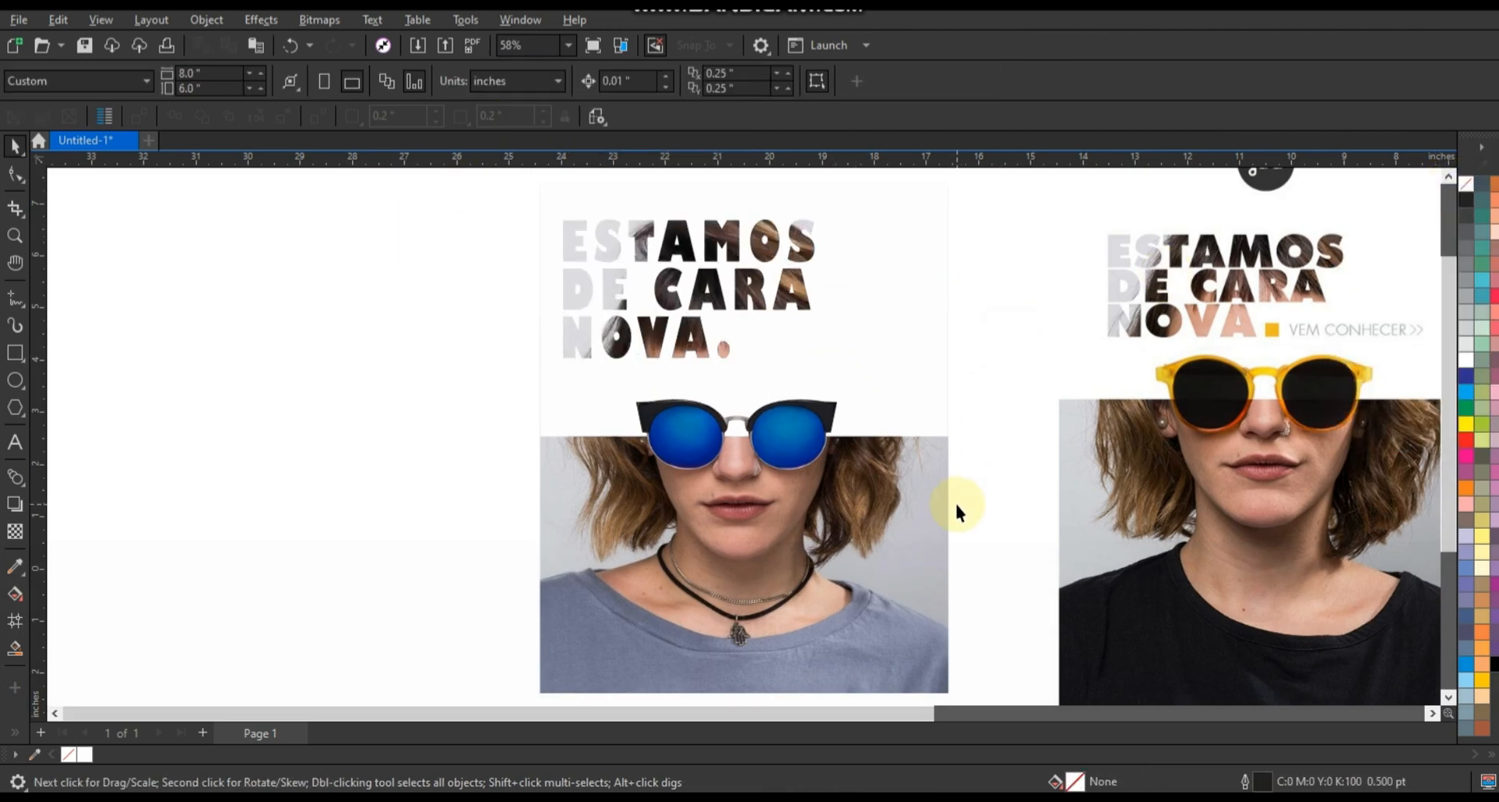
# Step: Compare the recreated design side by side with the reference poster
pyautogui.press('F3')
pyautogui.press('Escape')
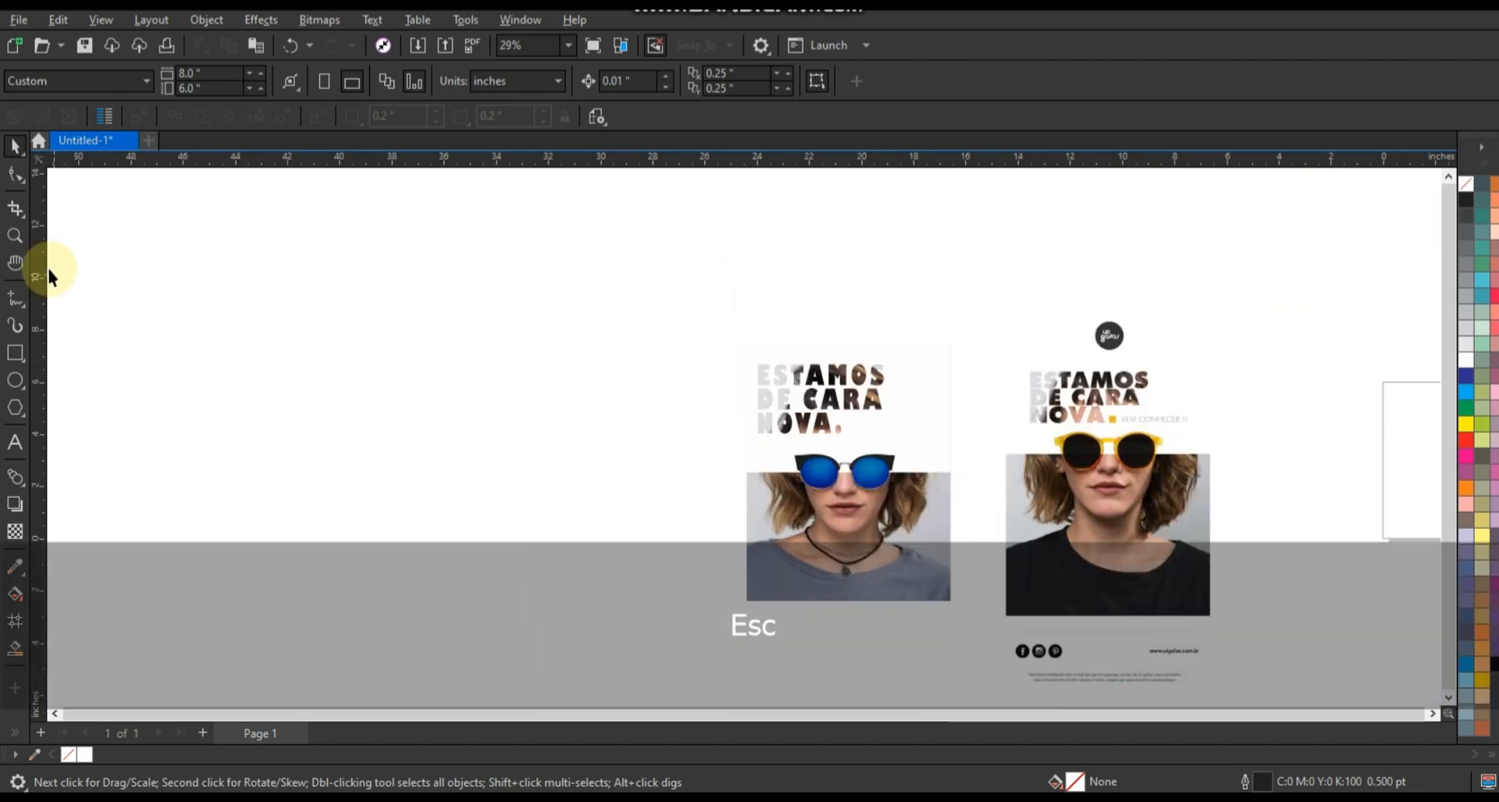
pyautogui.click(14, 235)
pyautogui.moveTo(561, 277); pyautogui.dragTo(1327, 692)
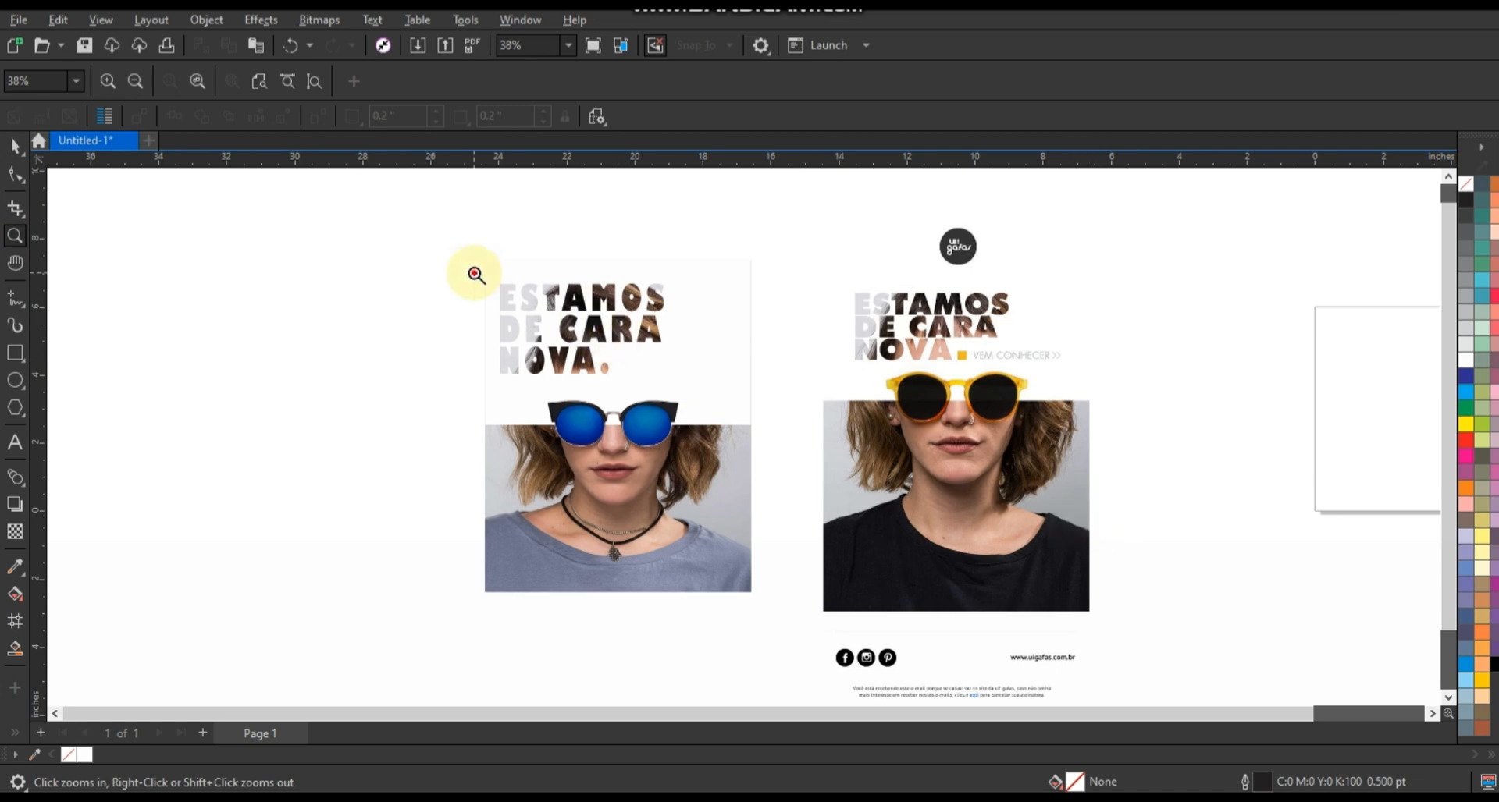
pyautogui.moveTo(474, 273); pyautogui.dragTo(1135, 627)
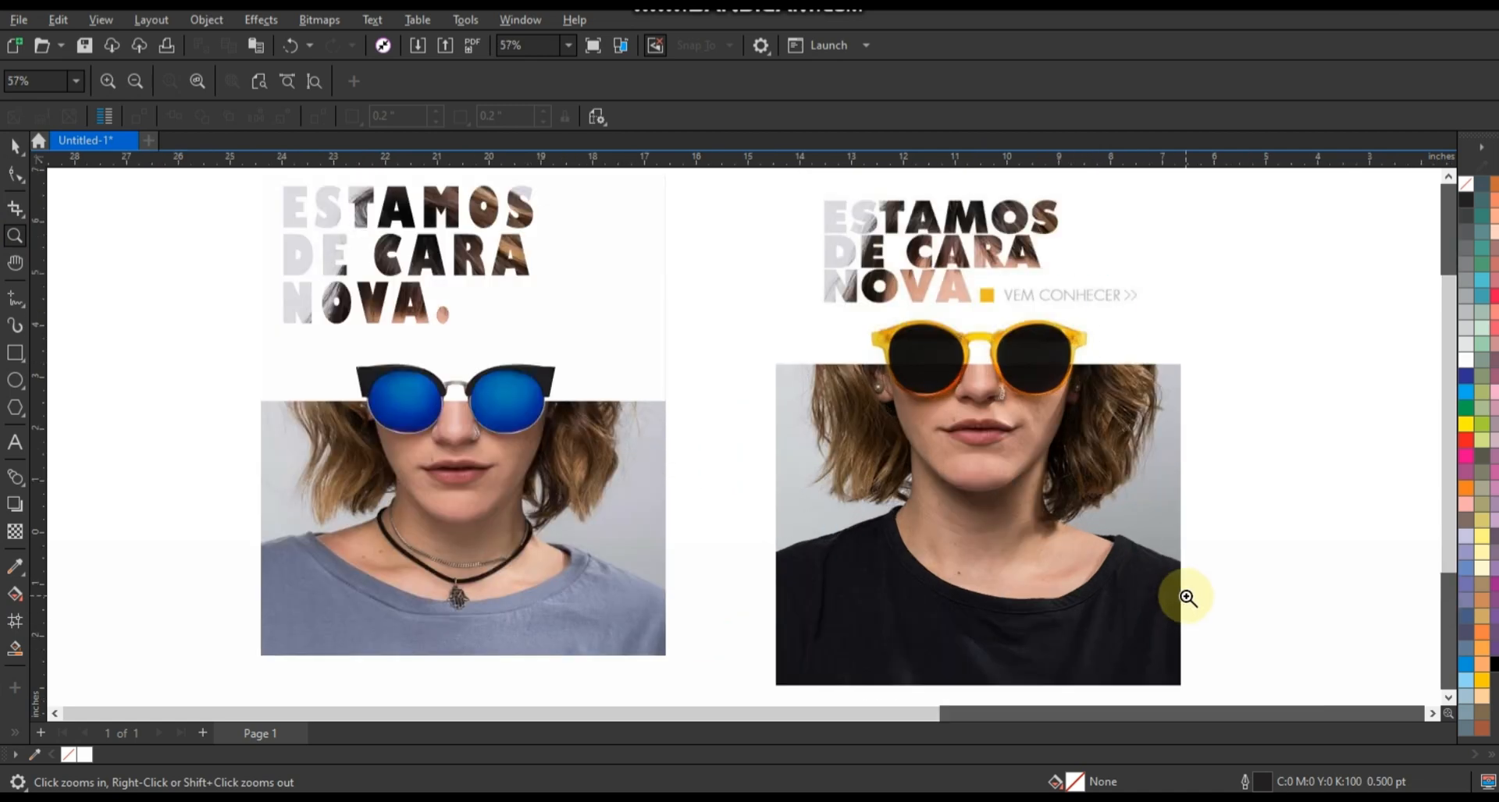